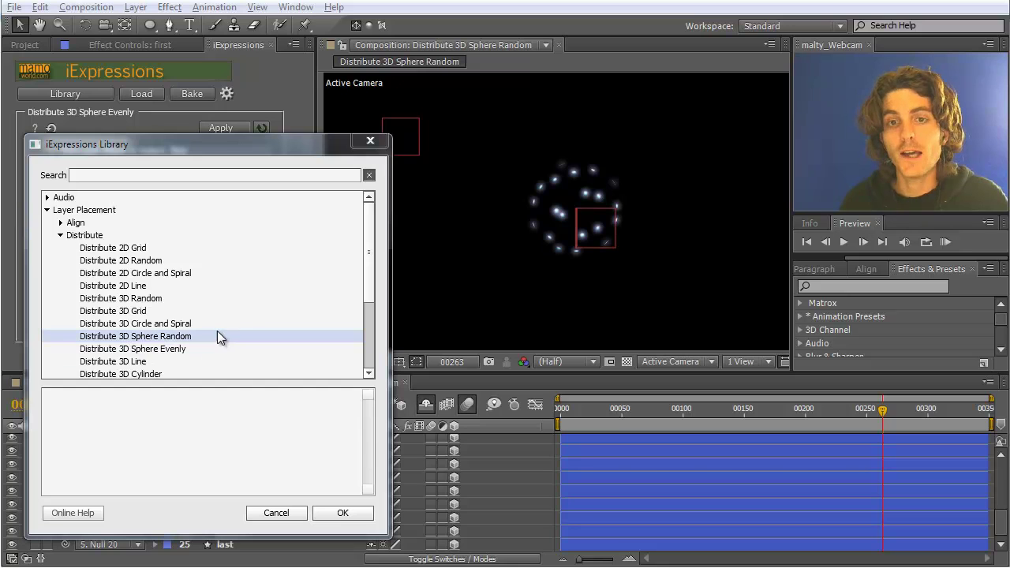
- Compare Distribute 3D Sphere Evenly with Random in the iExpressions Library and select Distribute 3D Sphere Random
click(166, 349)
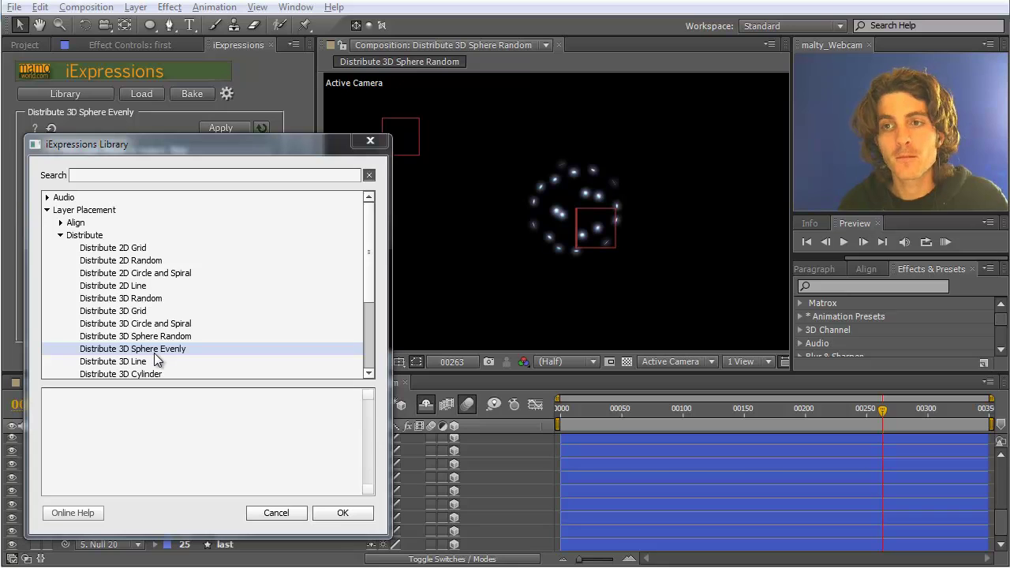
click(176, 337)
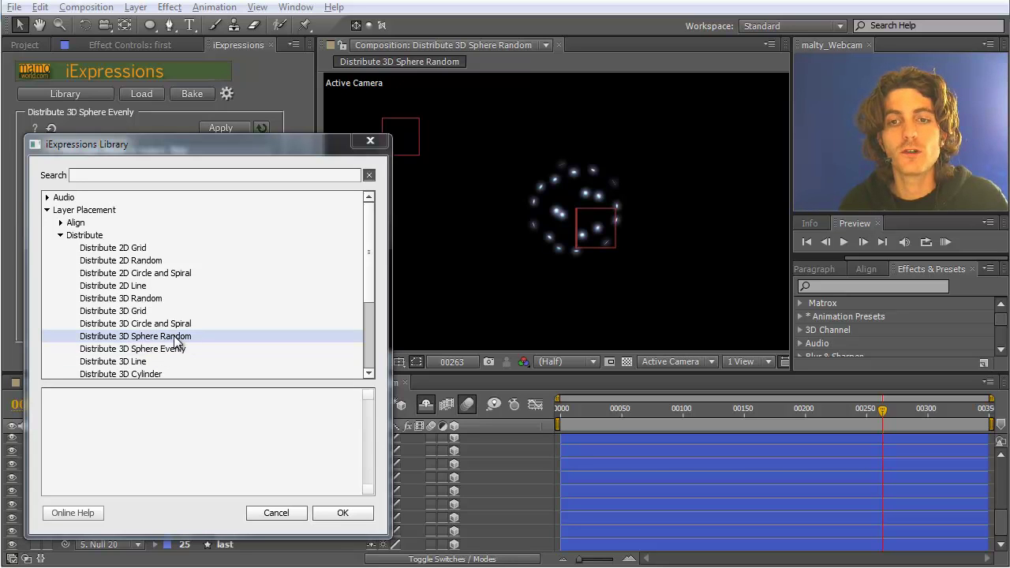
click(178, 350)
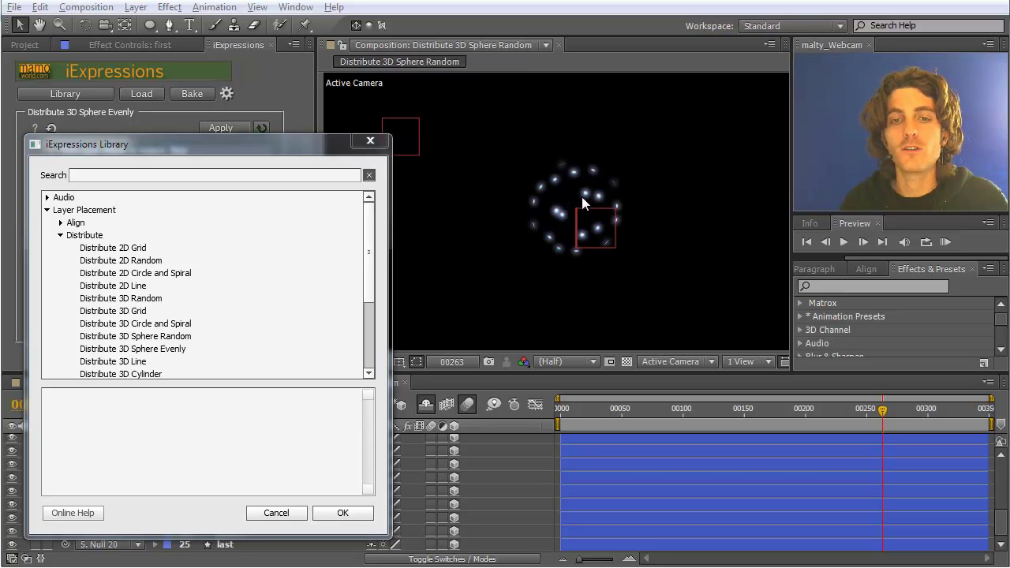
click(157, 338)
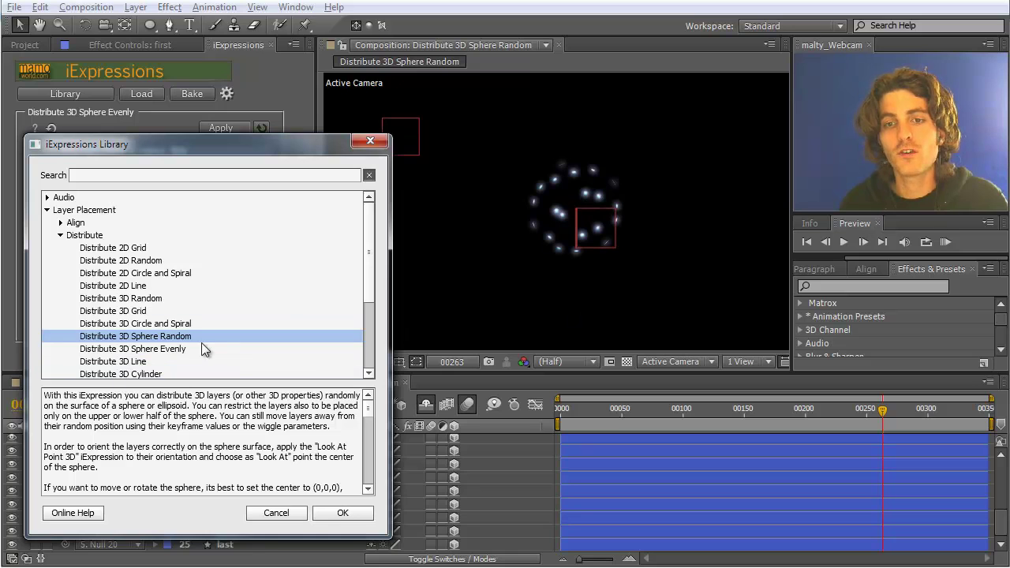
- Load Distribute 3D Sphere Random and apply it to all point layers from first through last
click(345, 514)
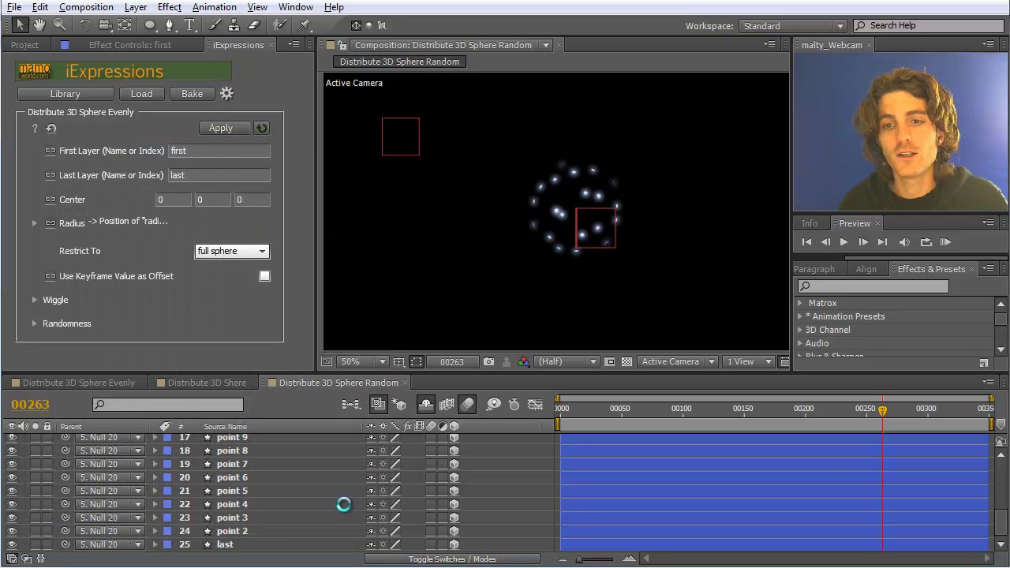
scroll(261, 506, up, 4)
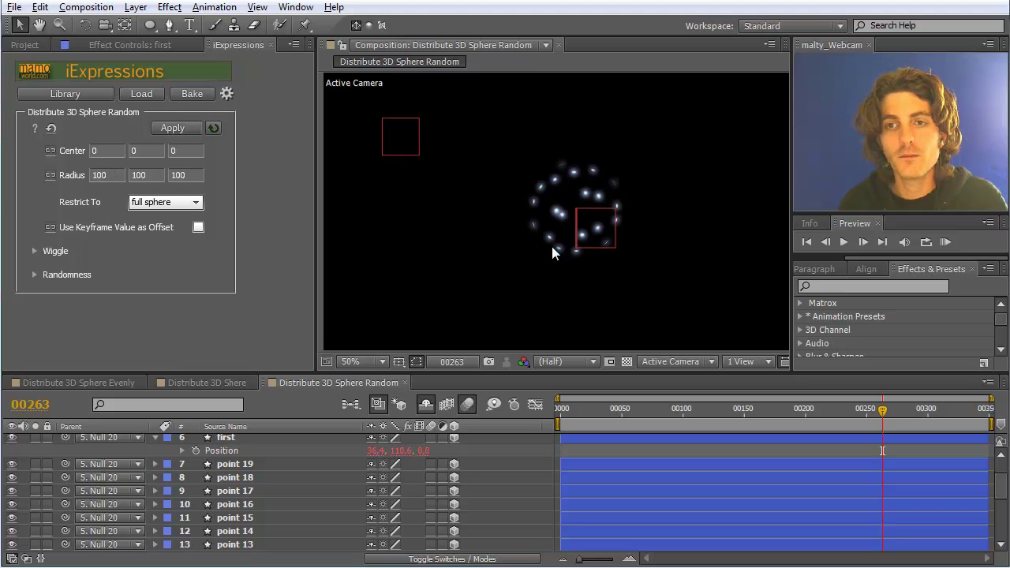
scroll(236, 486, up, 1)
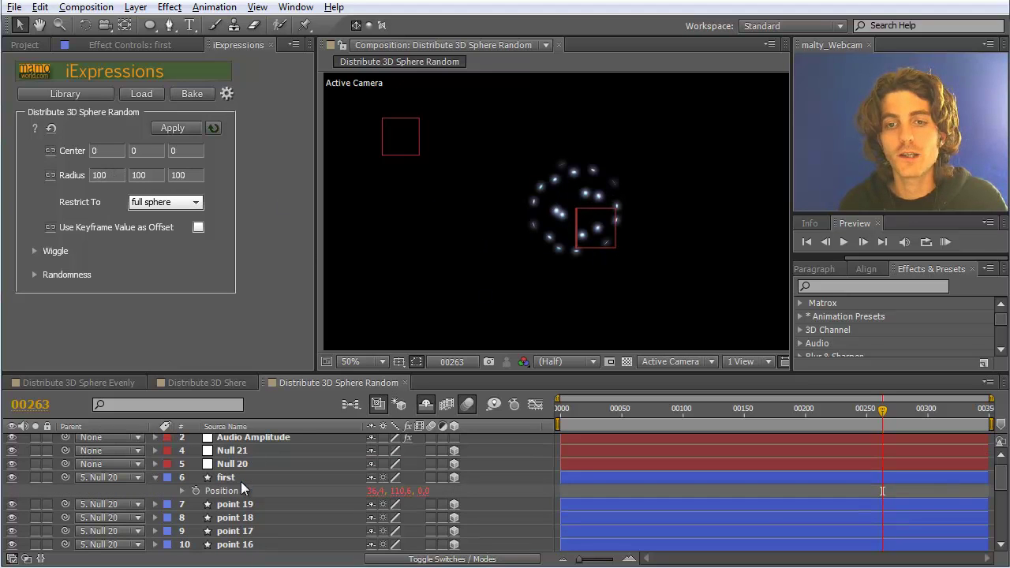
click(223, 478)
scroll(263, 502, down, 5)
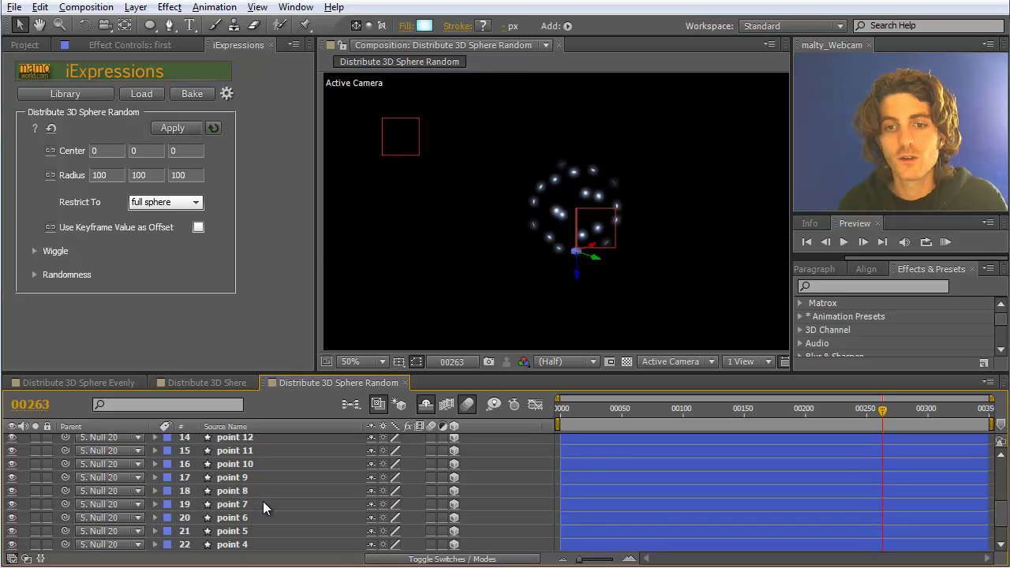
shift+click(225, 544)
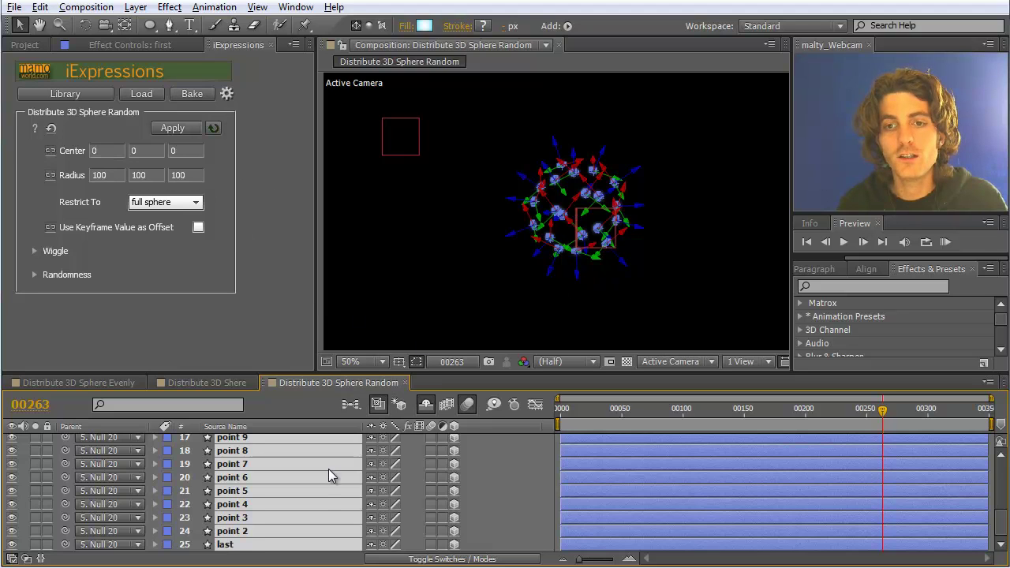
scroll(328, 469, up, 5)
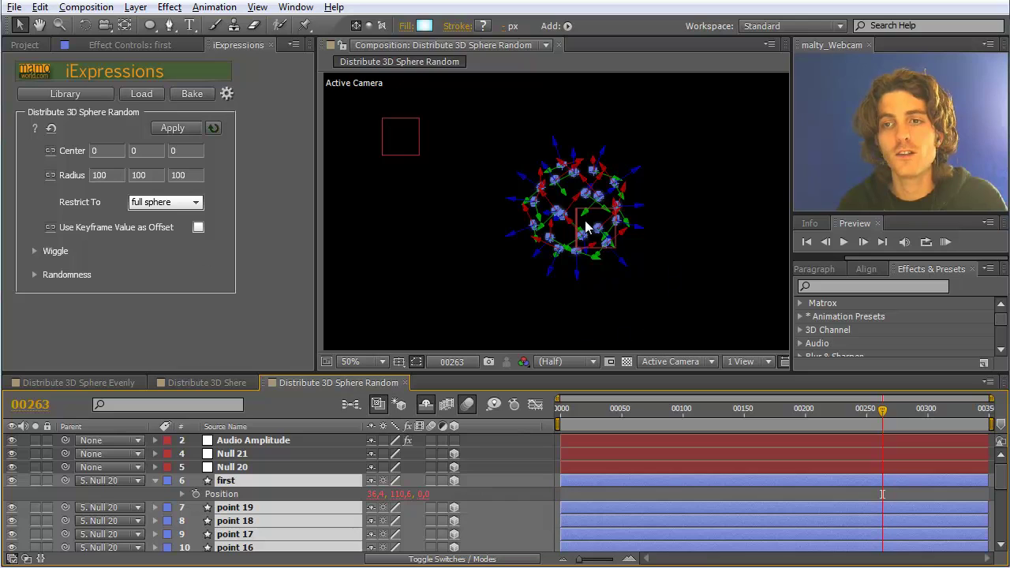
click(184, 127)
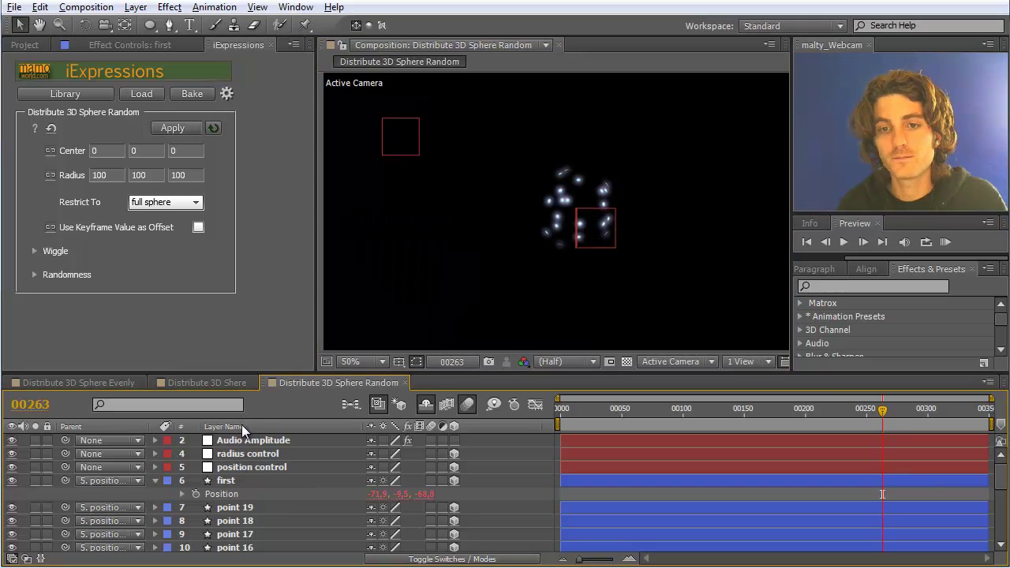
click(249, 456)
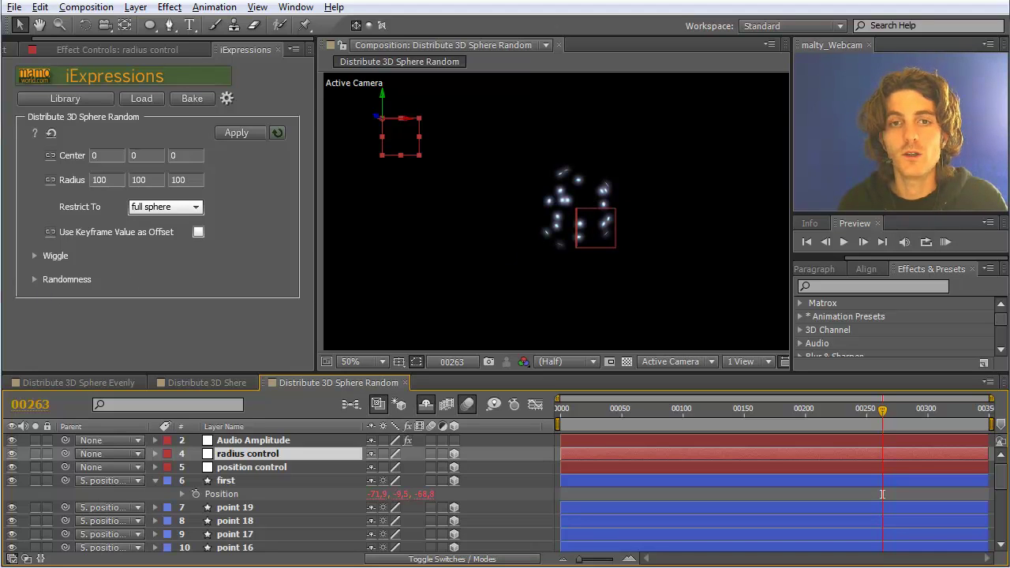
- Set the Randomness Random Seed to 2
click(34, 280)
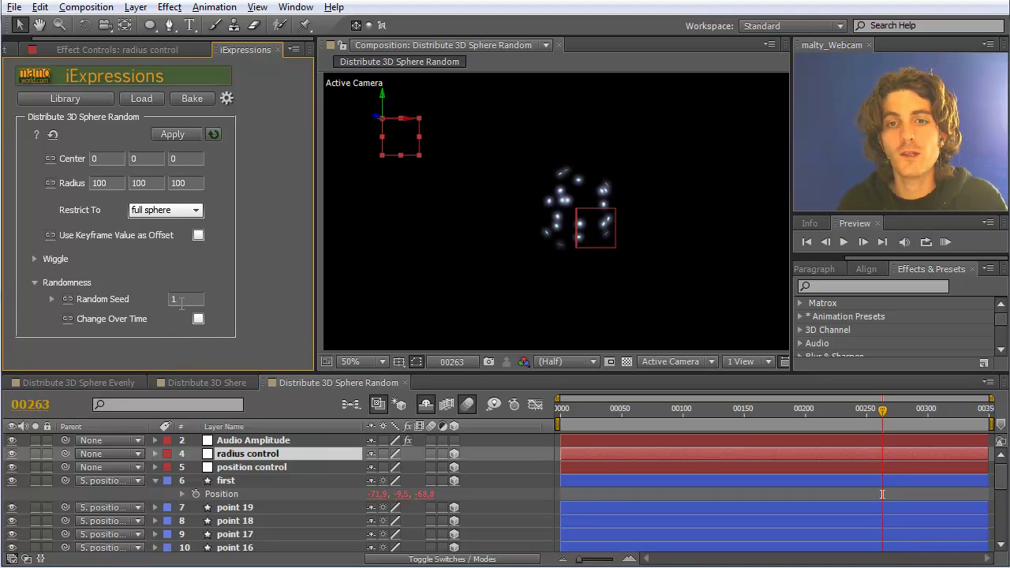
click(181, 300)
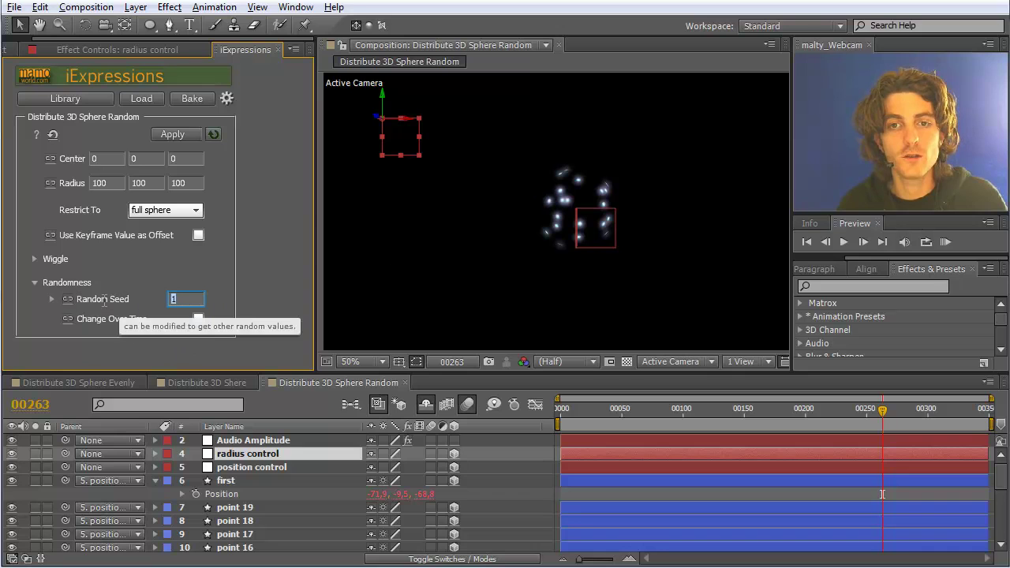
text(2)
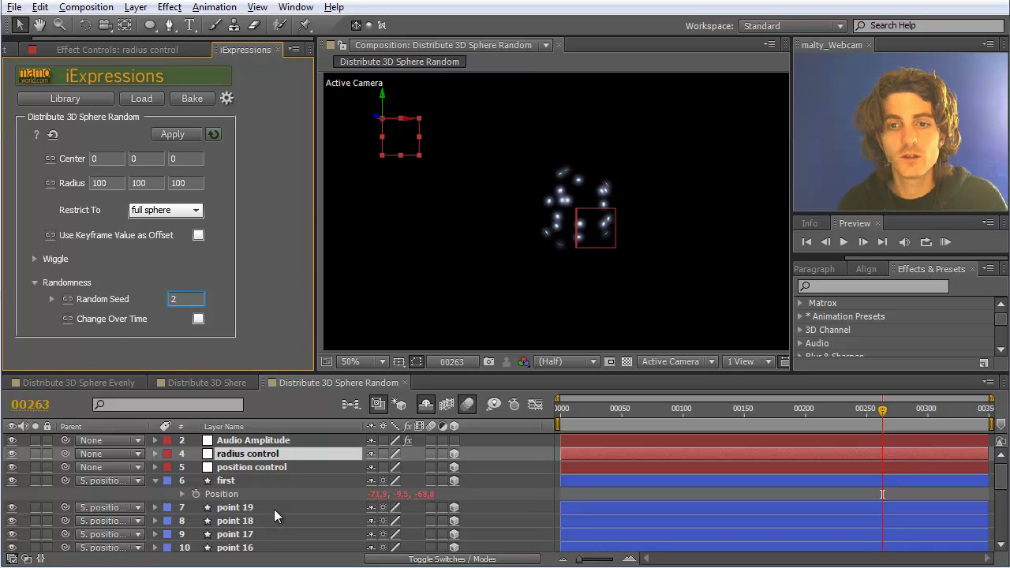
- Reapply the distribution to all point layers, excluding position control, radius control and Audio Amplitude
click(230, 483)
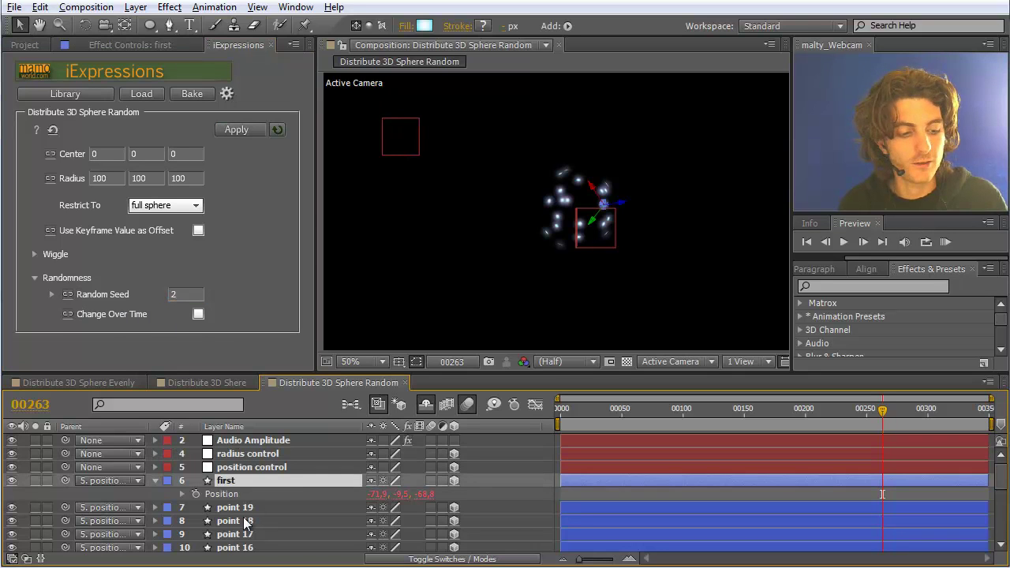
key(ctrl+a)
ctrl+click(253, 467)
ctrl+click(251, 454)
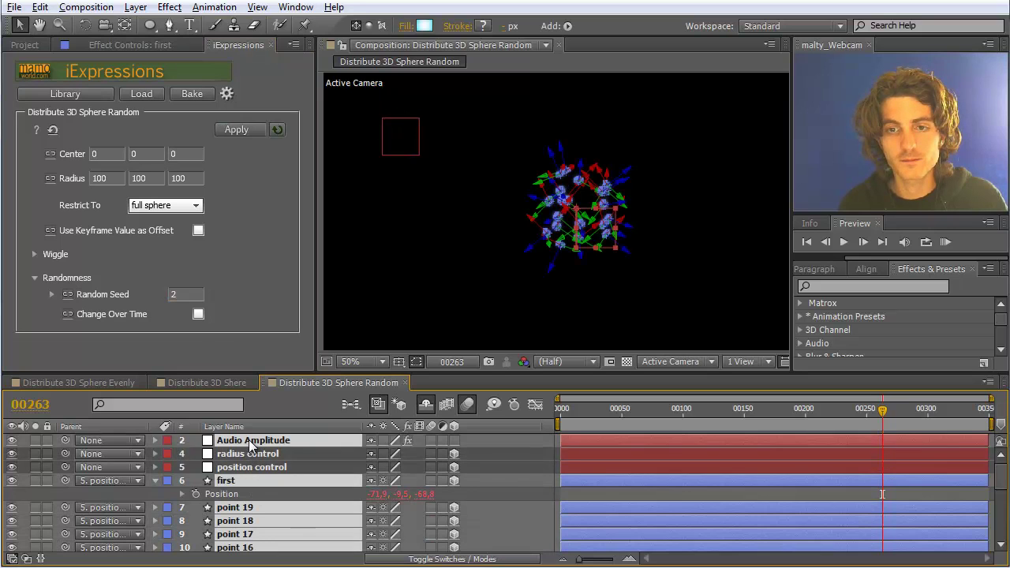
ctrl+click(250, 442)
click(229, 131)
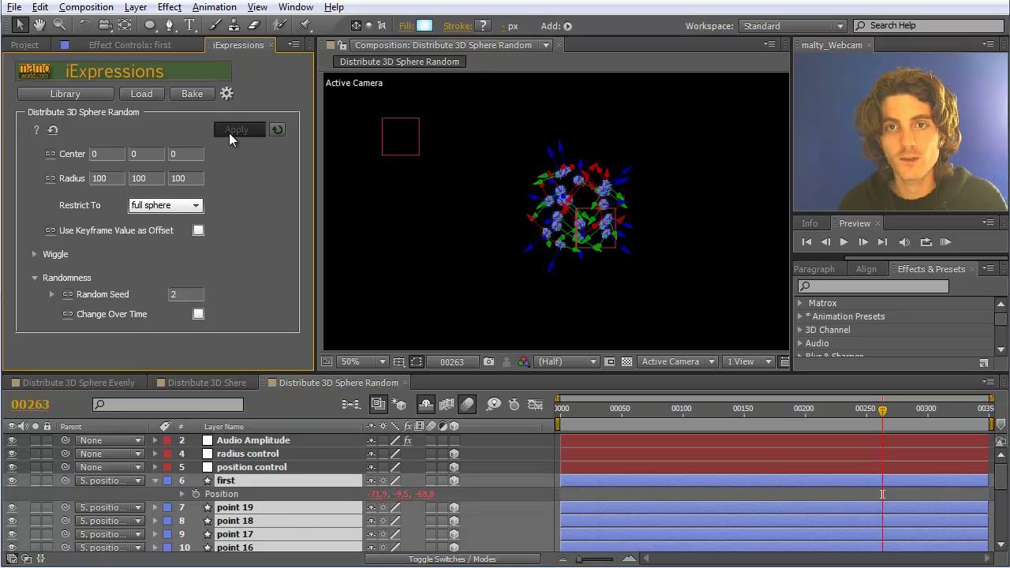
click(613, 281)
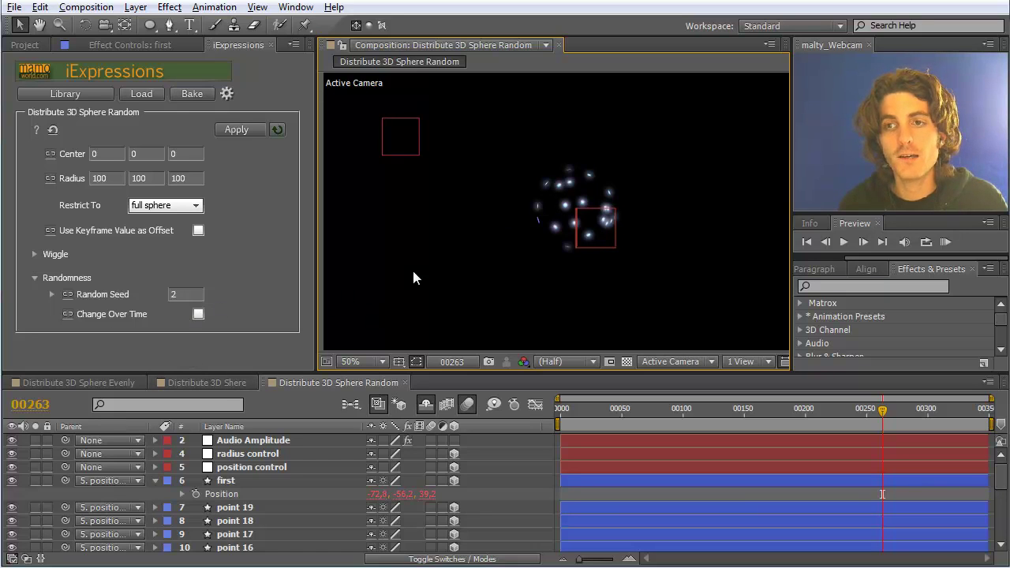
- Enable Change Over Time, reapply it to the point layers only, and preview the animation
click(198, 315)
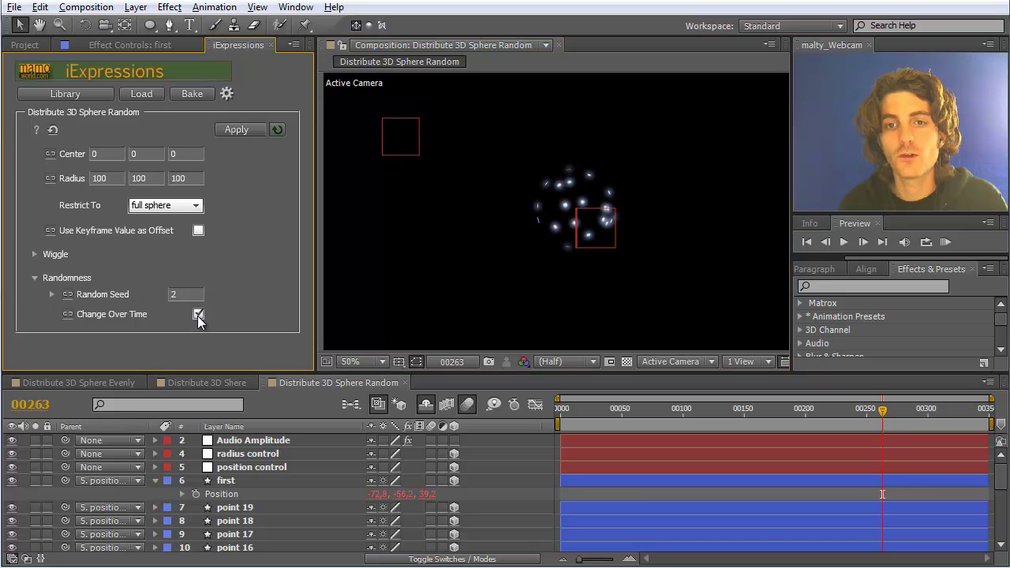
click(224, 481)
key(ctrl+a)
ctrl+click(237, 468)
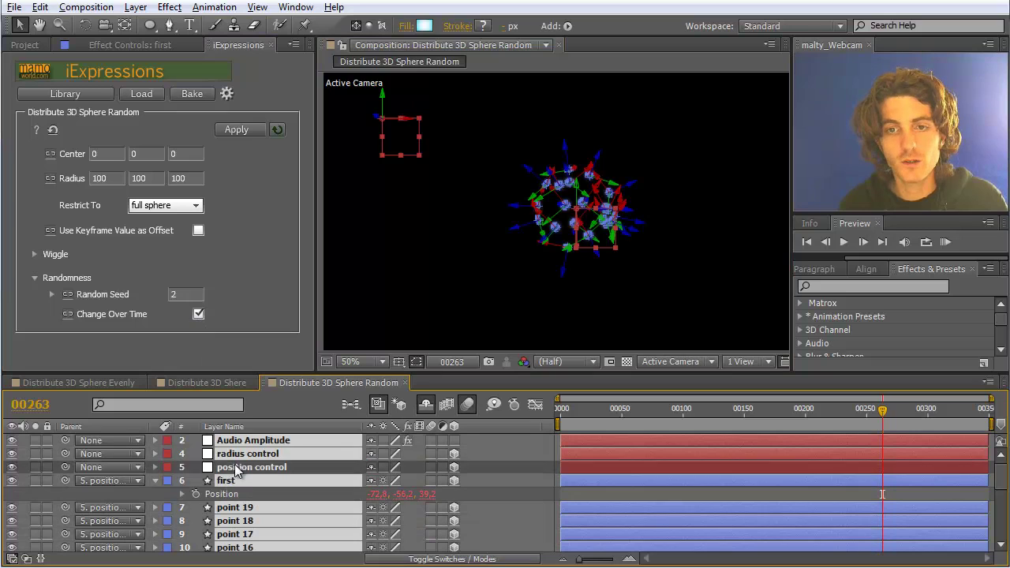
ctrl+click(239, 454)
ctrl+click(239, 441)
click(236, 131)
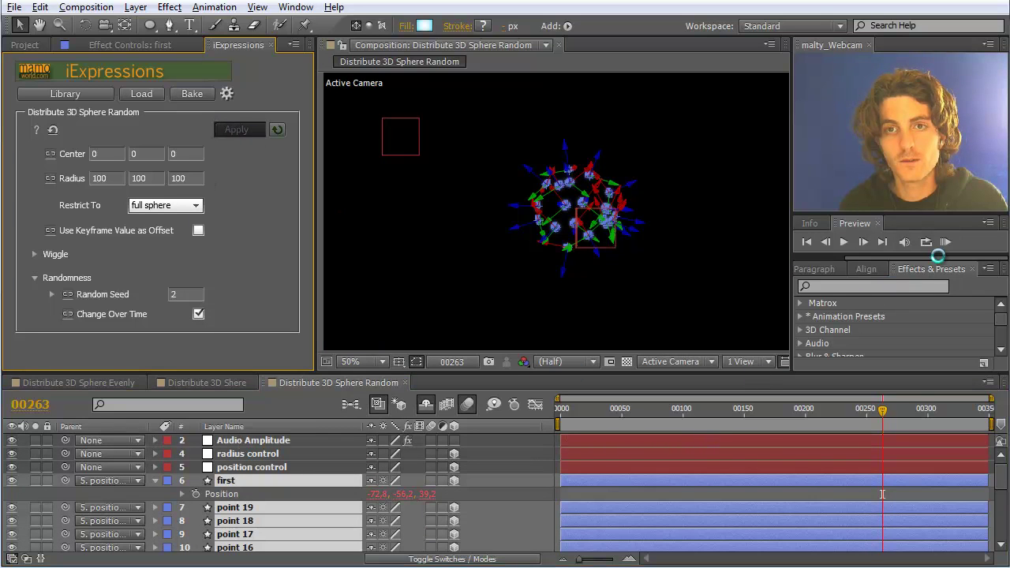
click(946, 243)
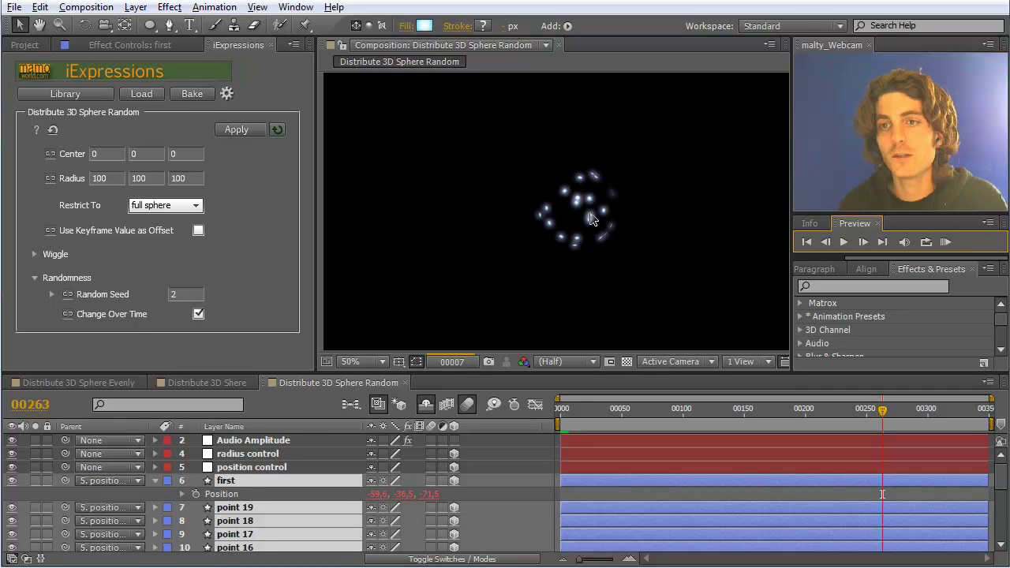
click(946, 242)
- Turn off Change Over Time, set Random Seed back to 1, and expand the Wiggle settings
click(198, 314)
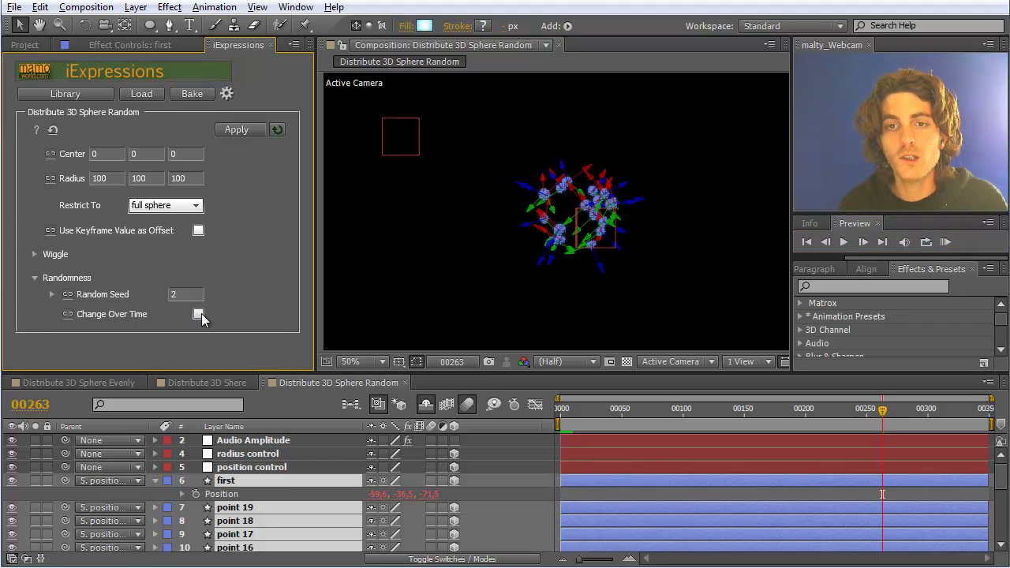
click(186, 294)
text(1)
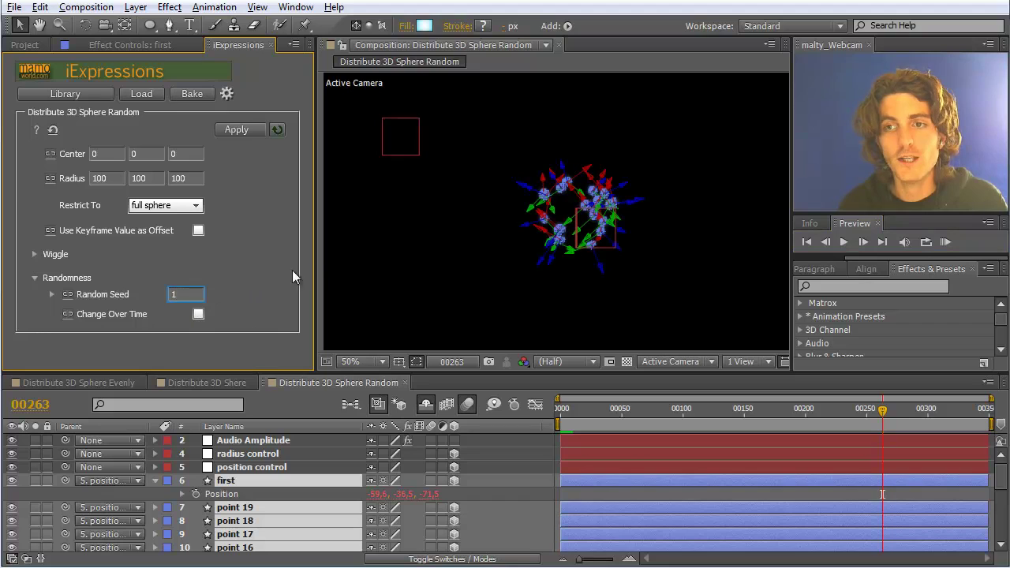
click(34, 251)
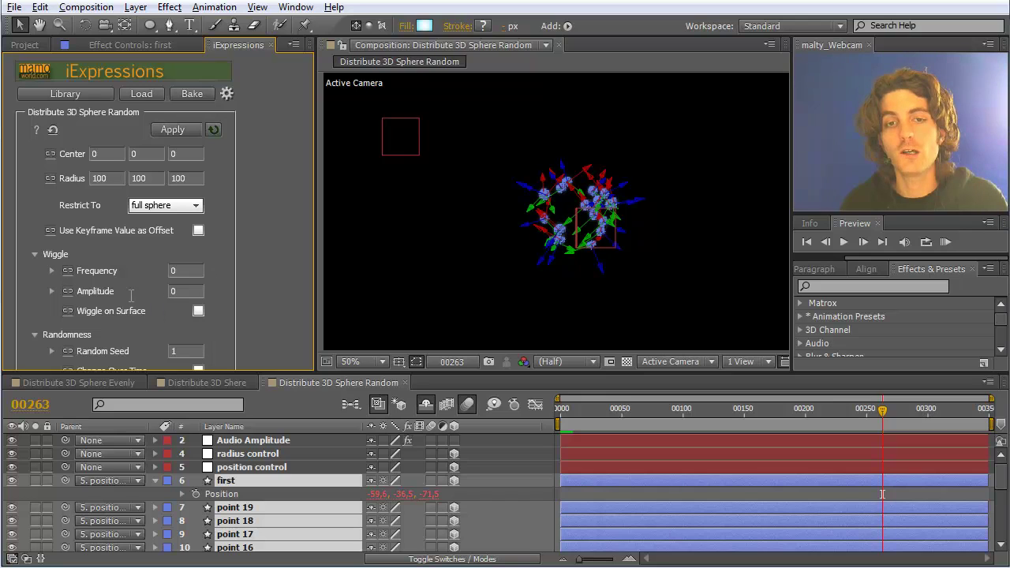
mouse_move(106, 292)
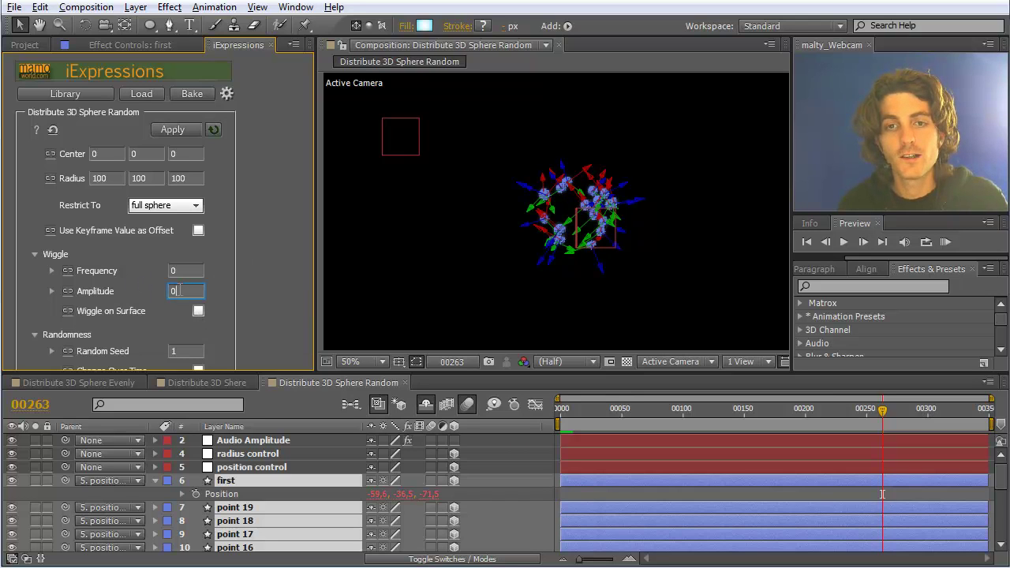
- Set Wiggle Amplitude to 100 and Frequency to 1, reapply, and preview the drifting points
double_click(177, 290)
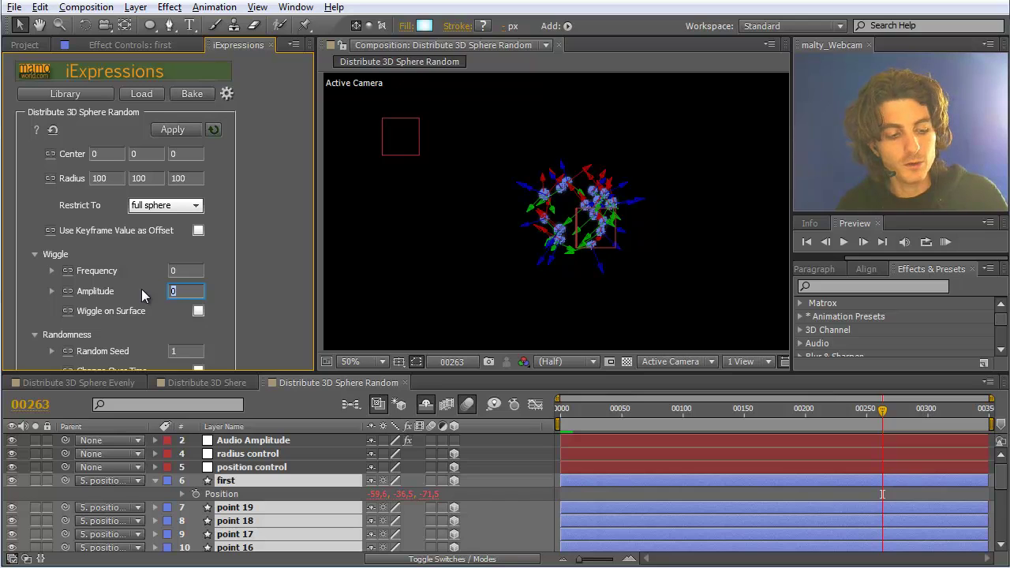
text(100)
click(177, 271)
double_click(172, 271)
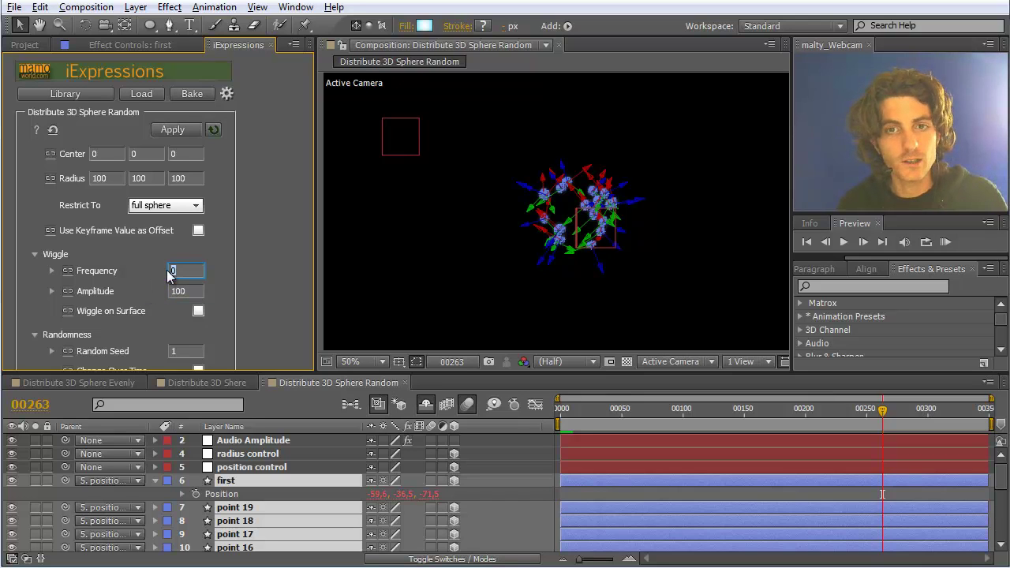
text(1)
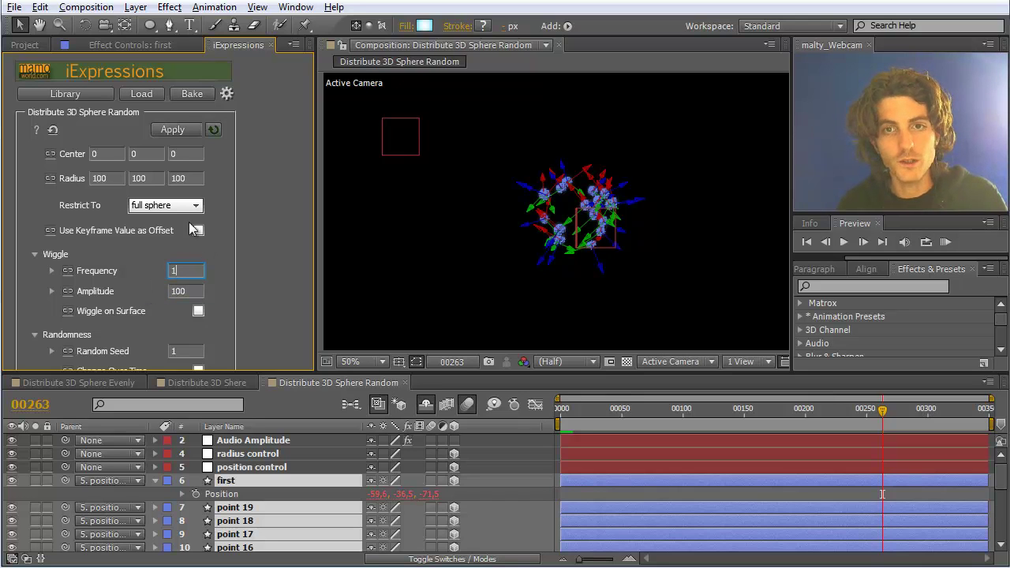
click(174, 131)
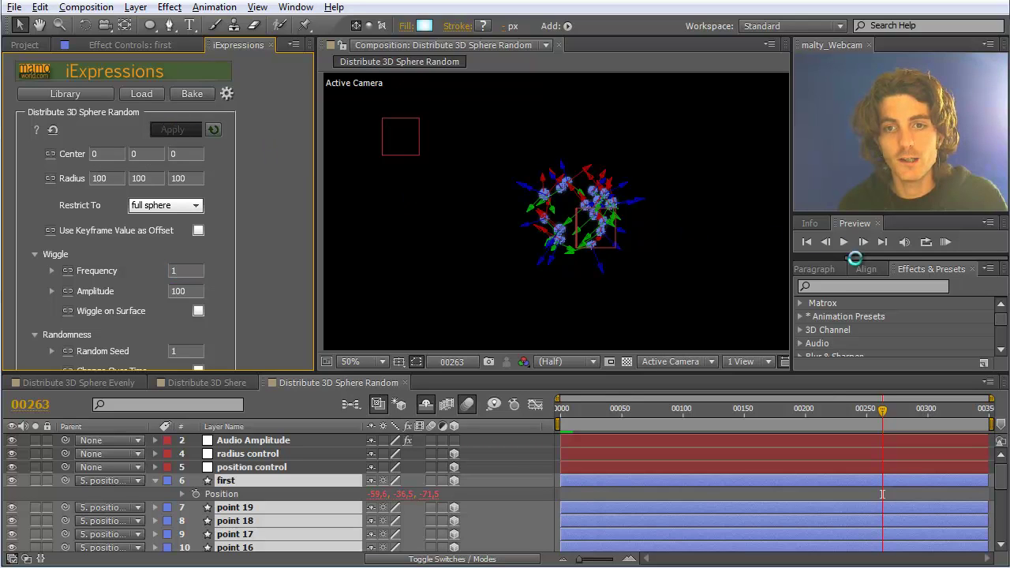
click(945, 243)
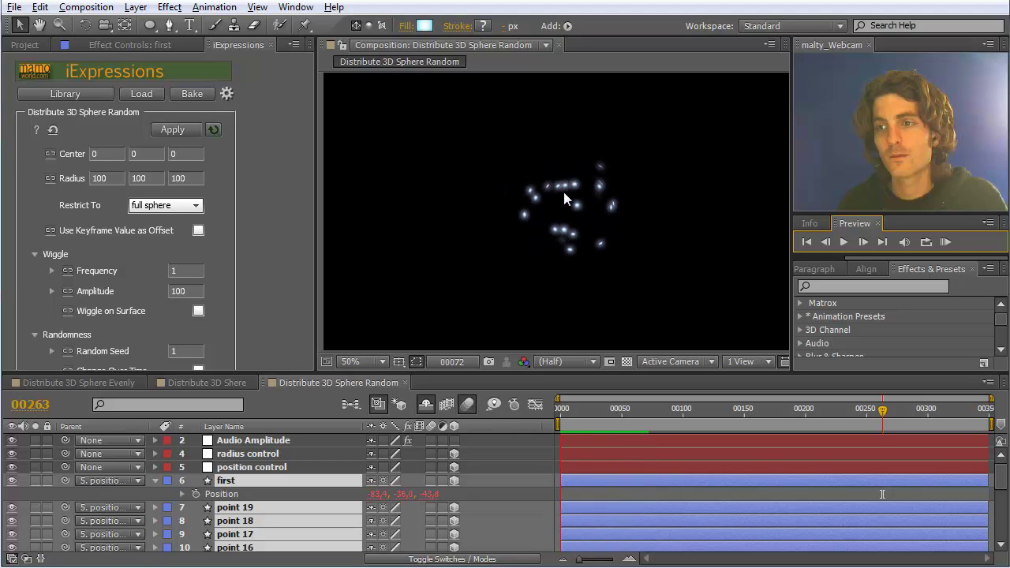
key(space)
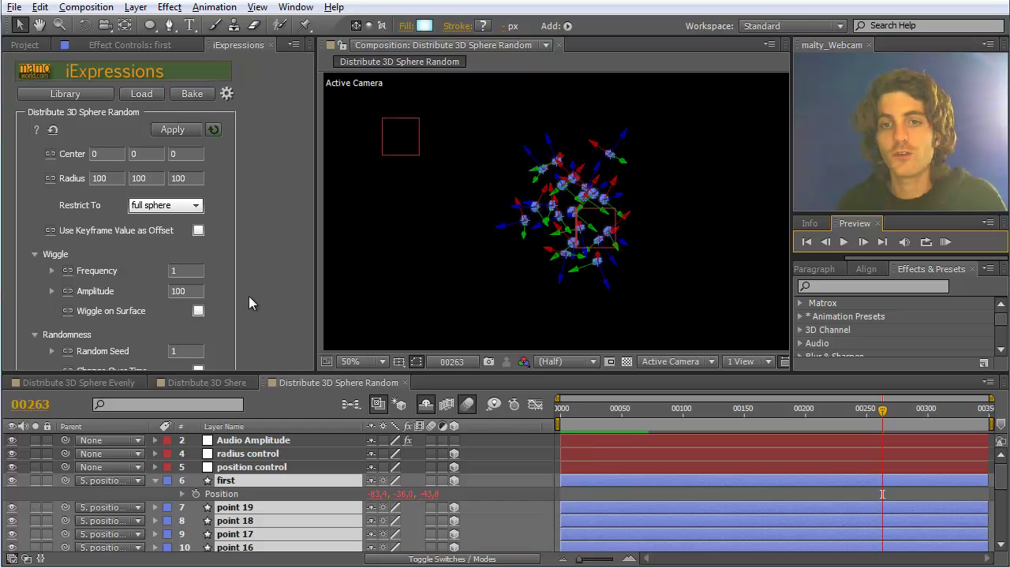
- Enable Wiggle on Surface, reapply the distribution, and preview the surface wiggling
click(198, 311)
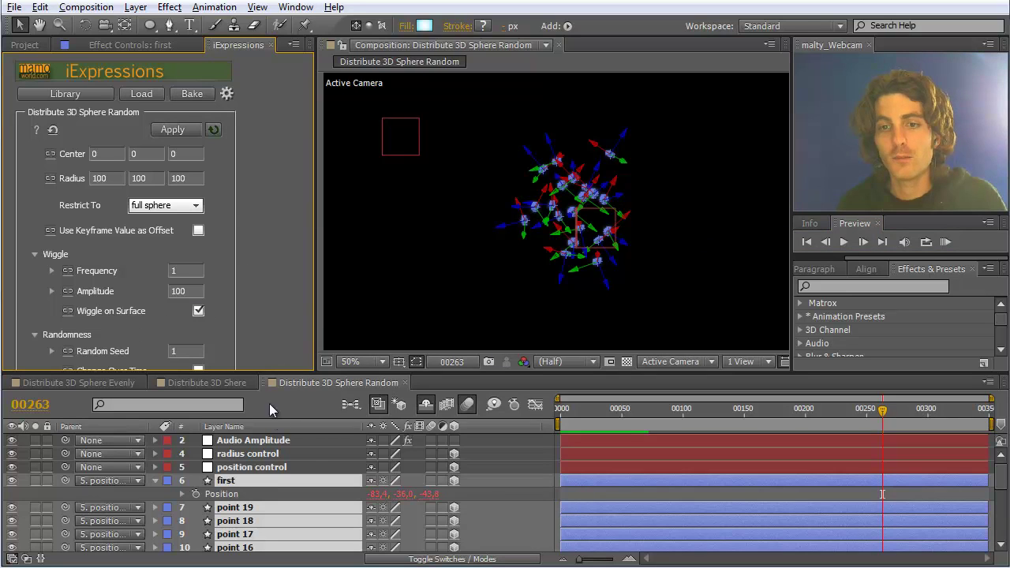
click(179, 131)
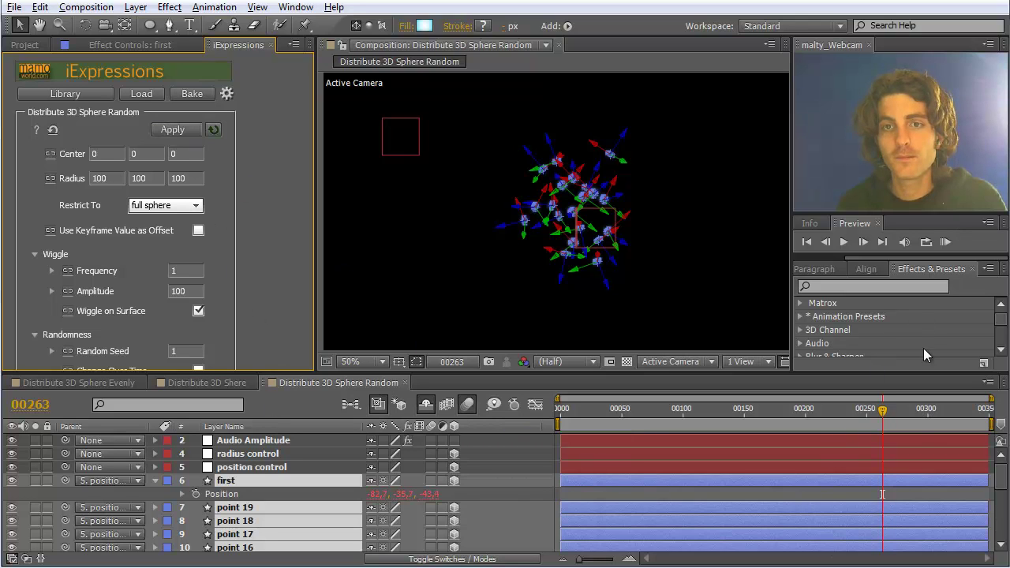
key(KP_0)
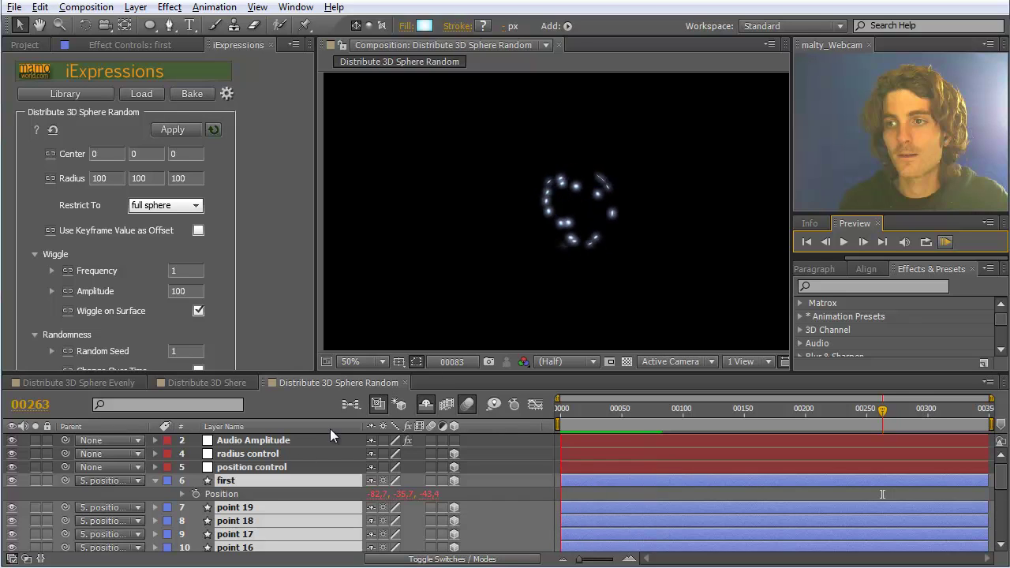
key(space)
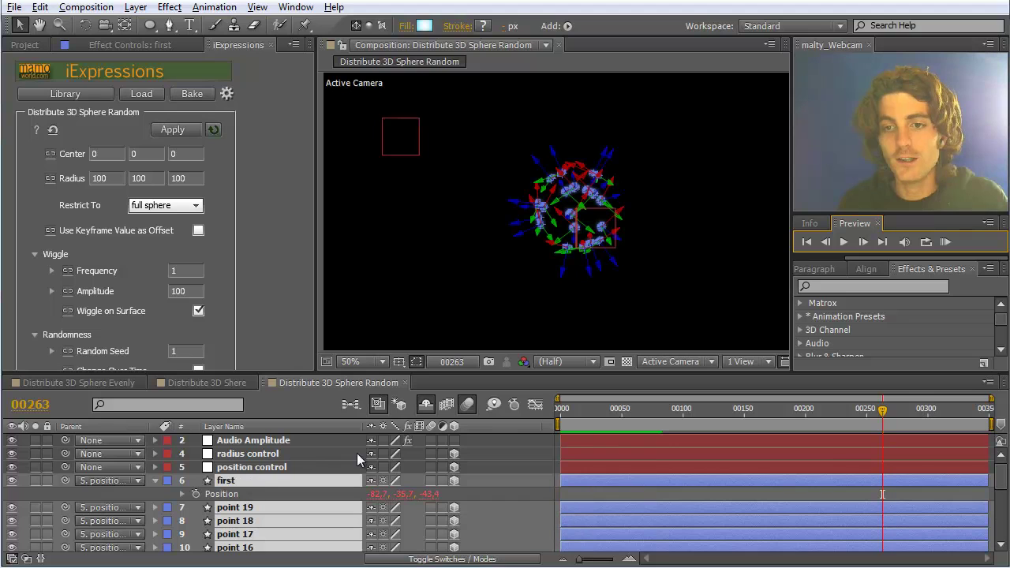
- Reveal the shy layers and select the blue point 6 layer
click(466, 405)
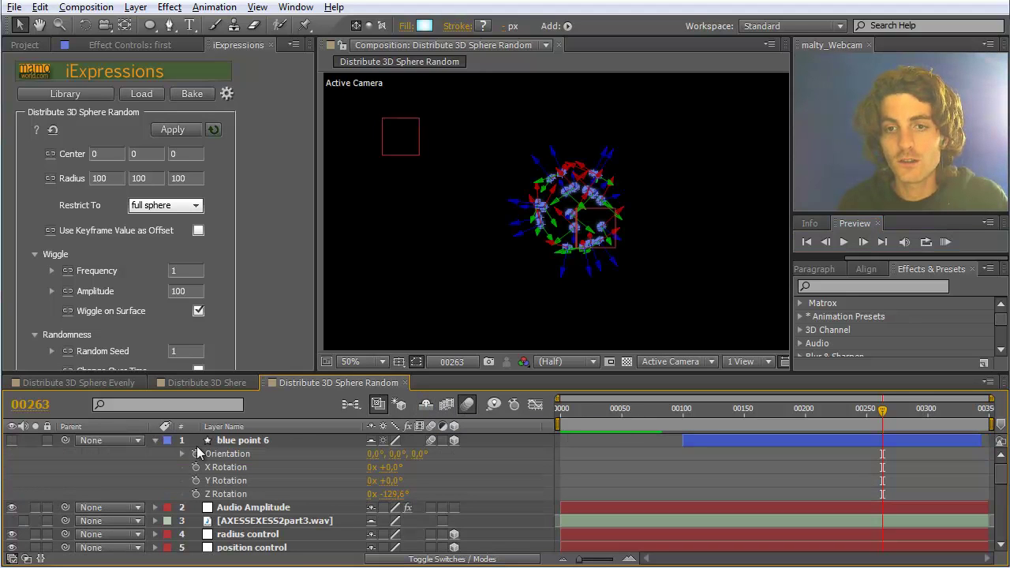
click(245, 441)
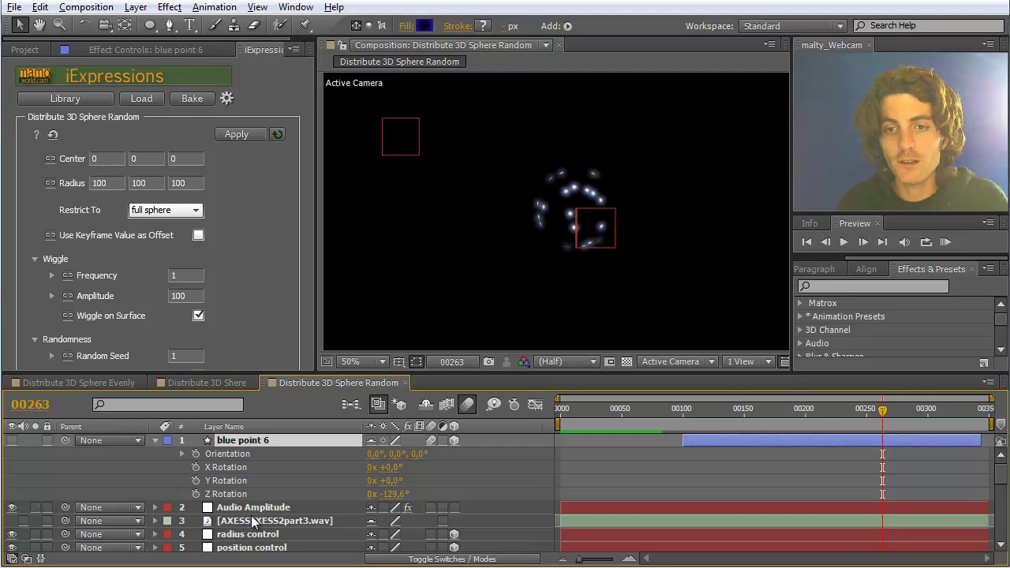
scroll(249, 509, down, 3)
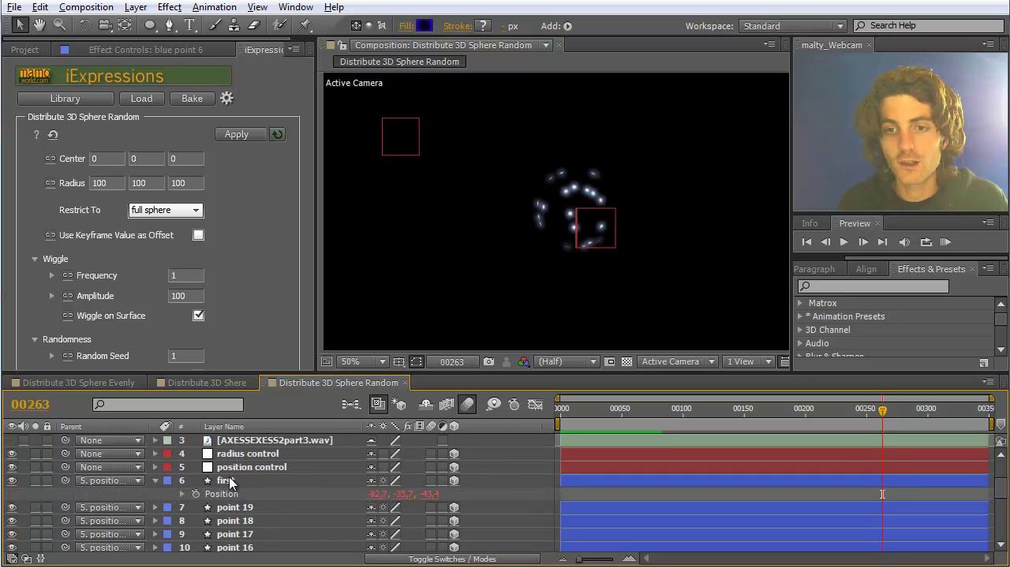
- Delete all the old point layers from first through last
click(229, 480)
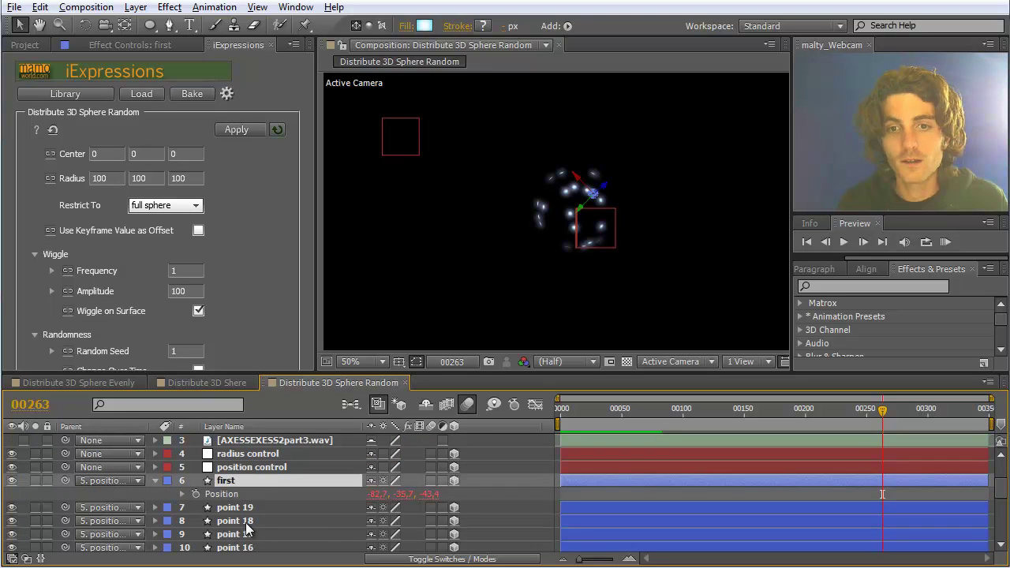
scroll(247, 529, down, 5)
shift+click(226, 544)
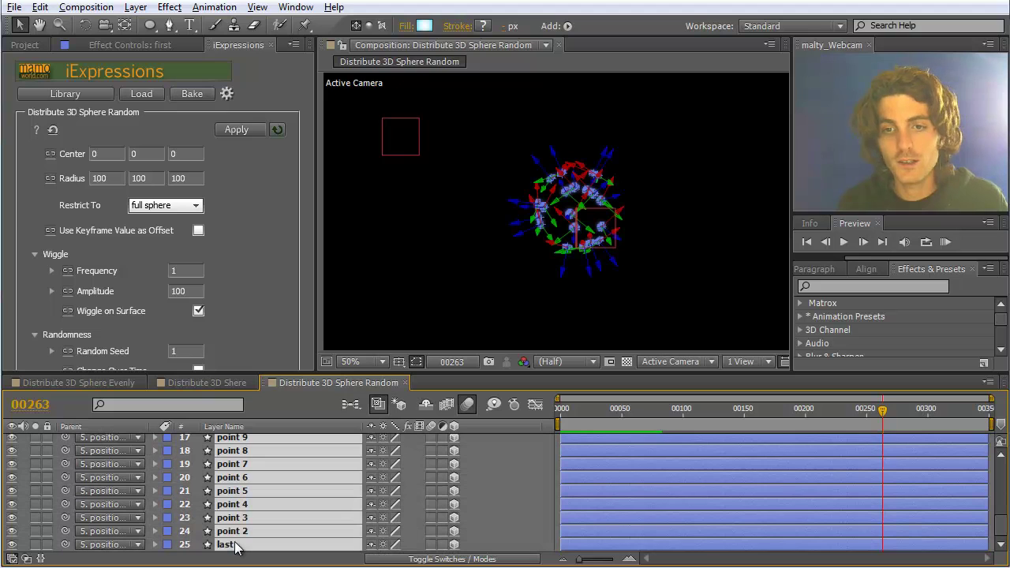
key(Delete)
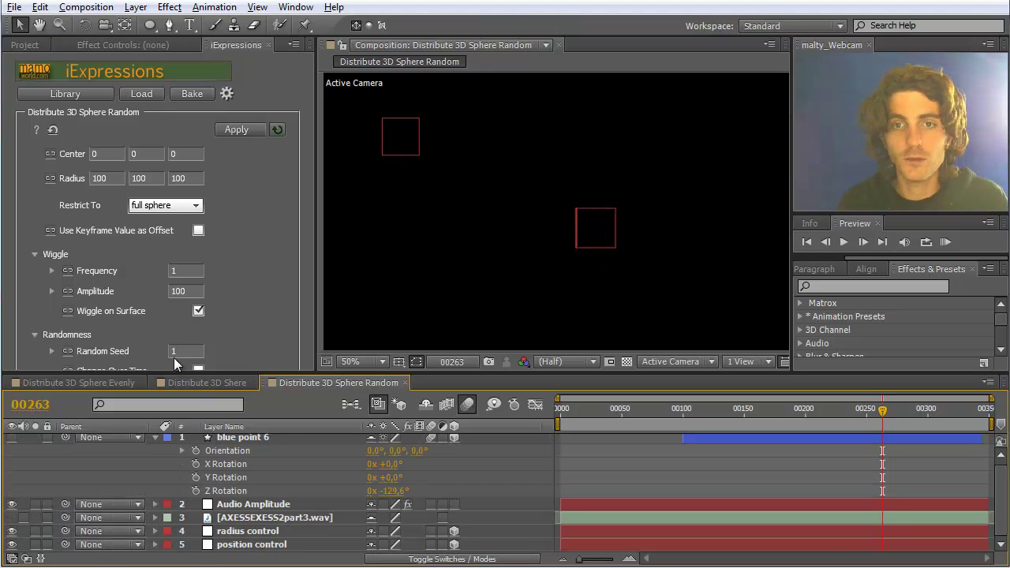
- Make blue point 6 visible, save the project, and duplicate it five times into blue points 7–11
scroll(272, 513, up, 1)
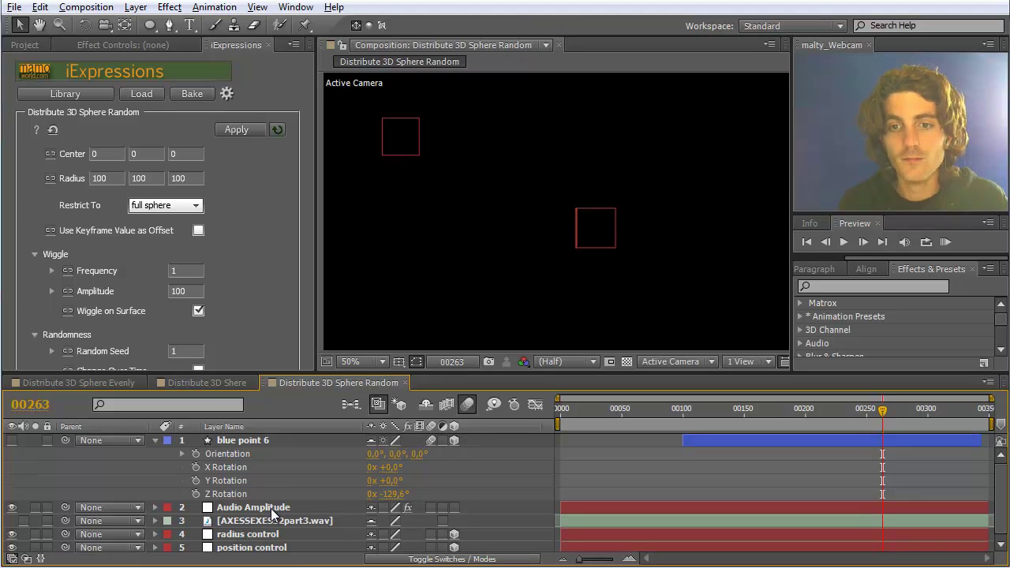
click(246, 440)
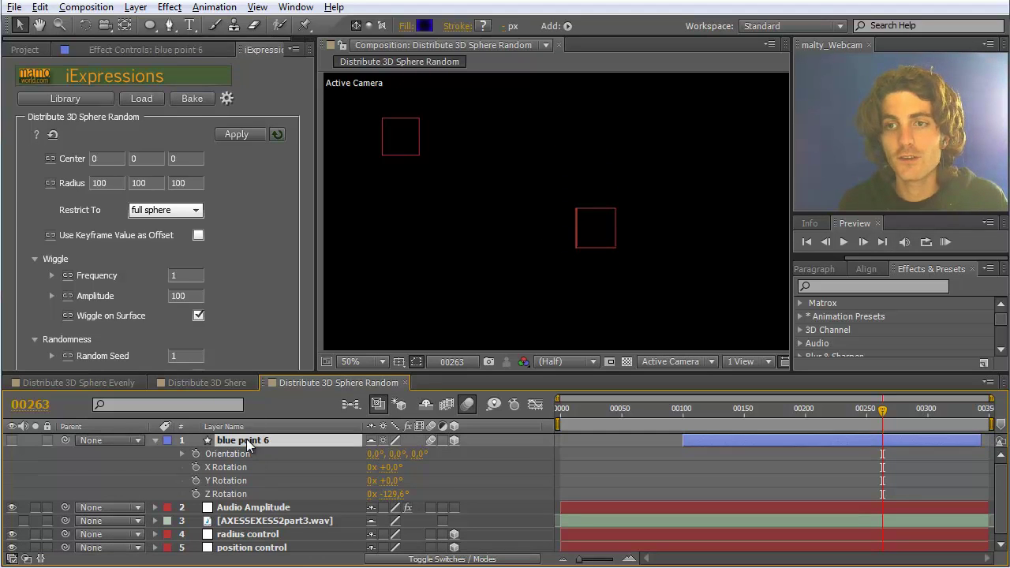
click(13, 442)
click(426, 327)
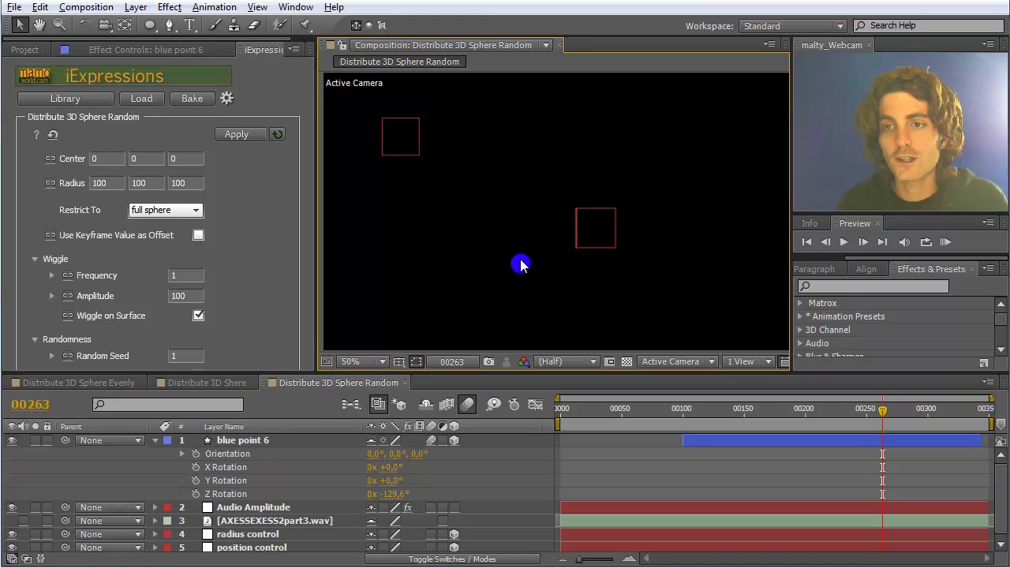
key(ctrl+s)
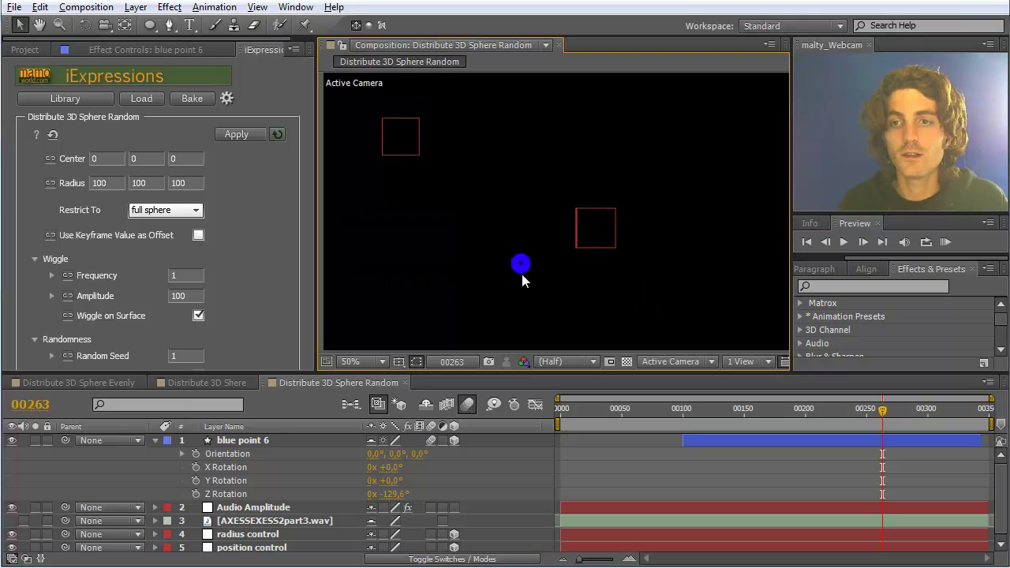
click(239, 441)
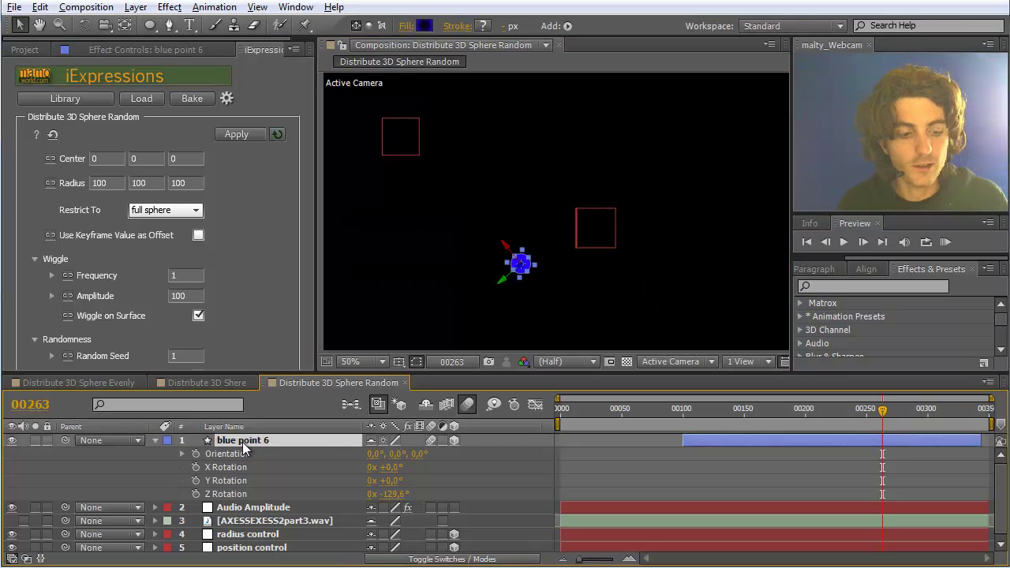
key(ctrl+d)
key(ctrl+d)
key(ctrl+d)
key(ctrl+d)
key(ctrl+d)
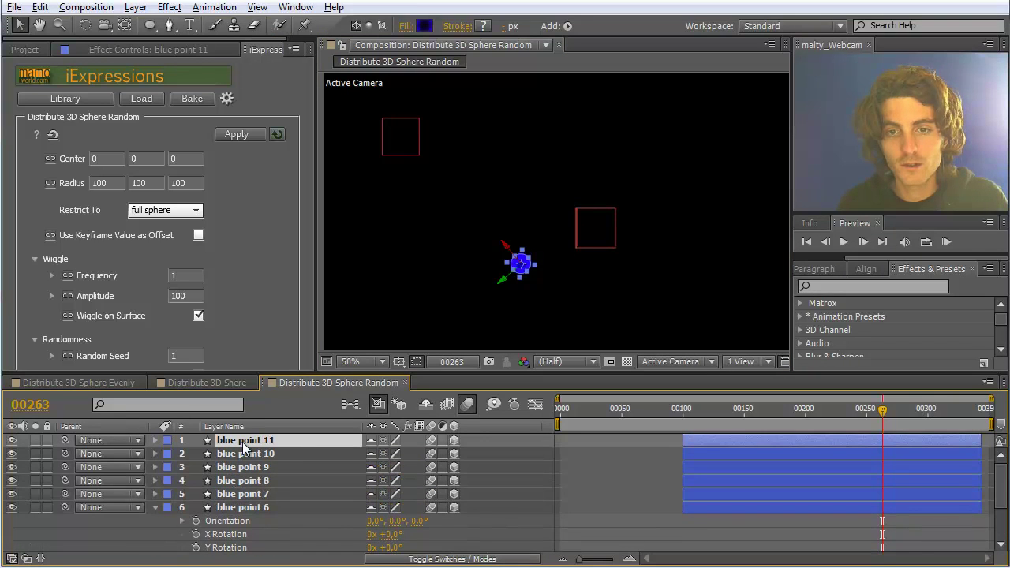
- Apply the random sphere distribution to the six blue point layers
shift+click(248, 507)
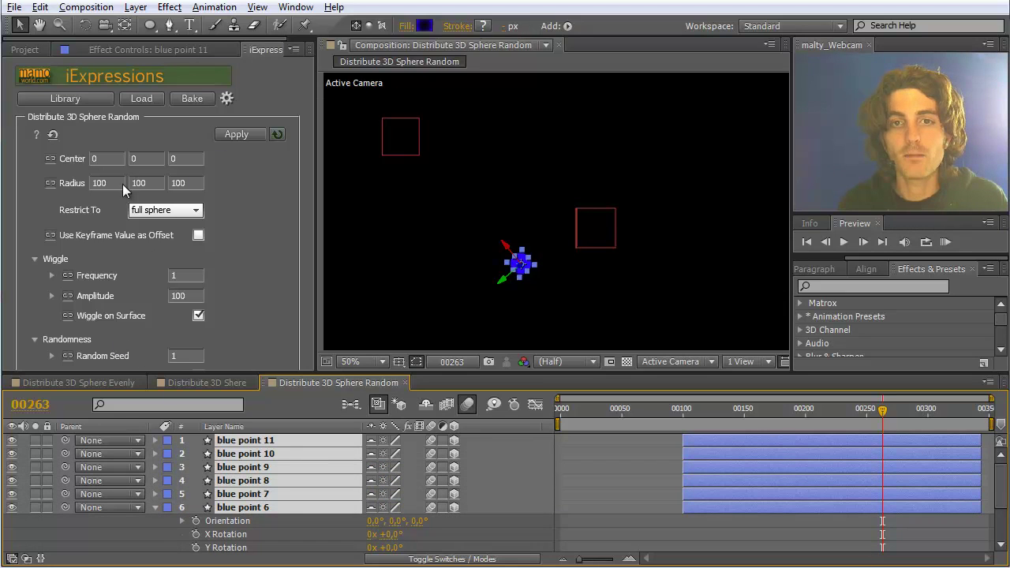
click(243, 135)
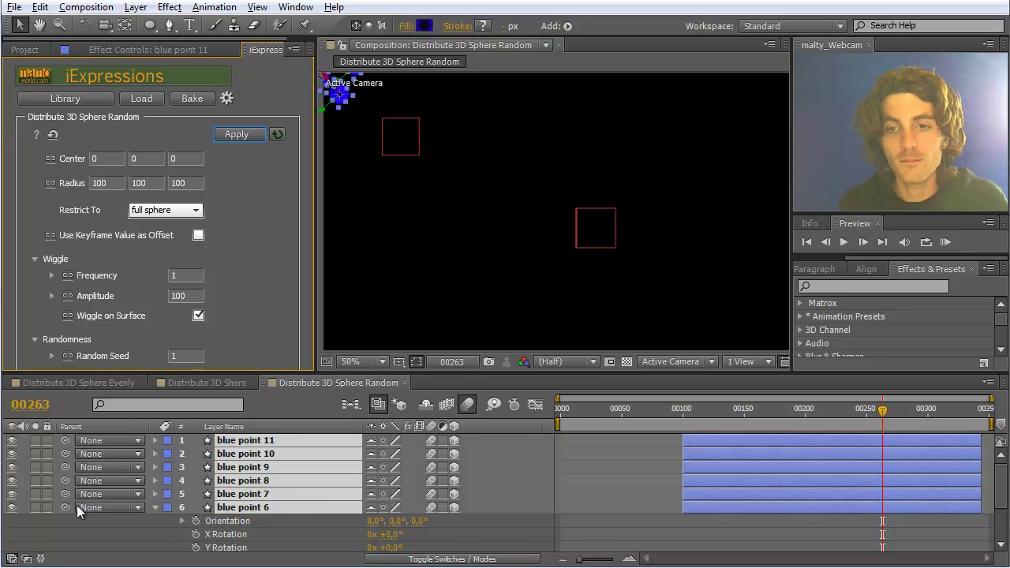
click(576, 213)
- Move blue points 6–11 below the control layers and parent them to position control
click(230, 508)
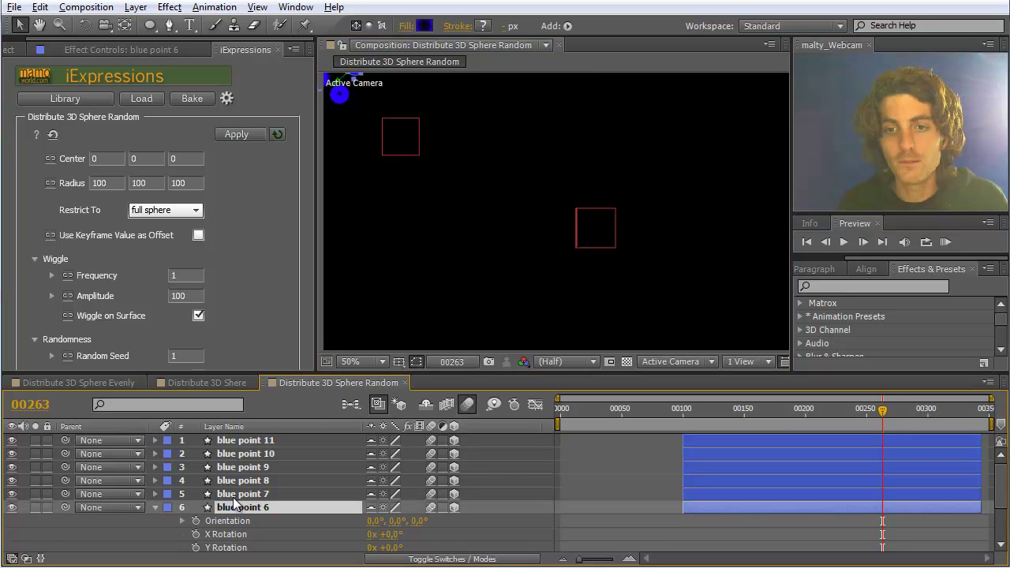
shift+click(238, 442)
scroll(246, 474, down, 3)
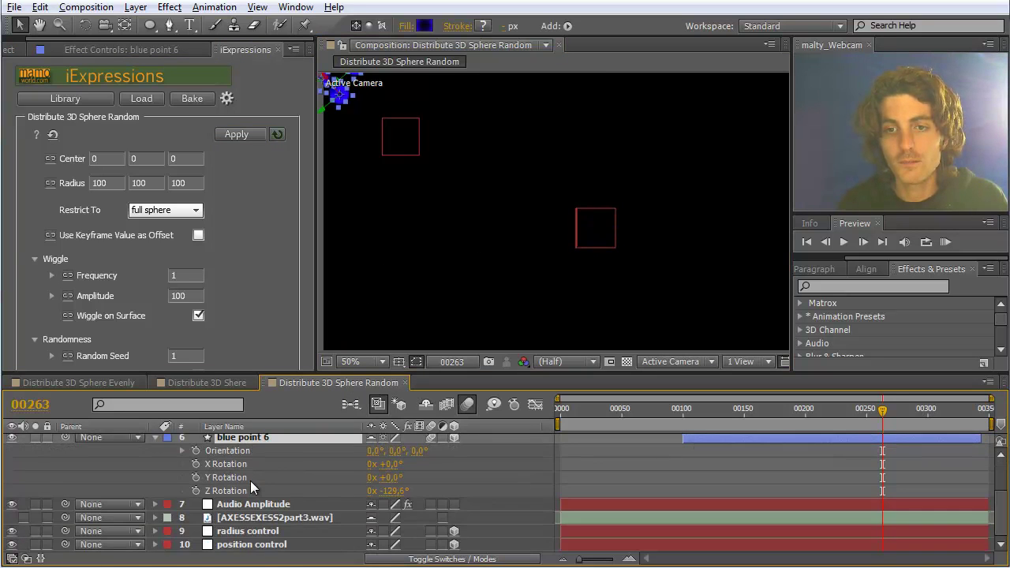
mouse_move(222, 441)
mouse_down()
mouse_move(225, 544)
mouse_move(32, 539)
mouse_move(205, 443)
mouse_move(221, 446)
mouse_up()
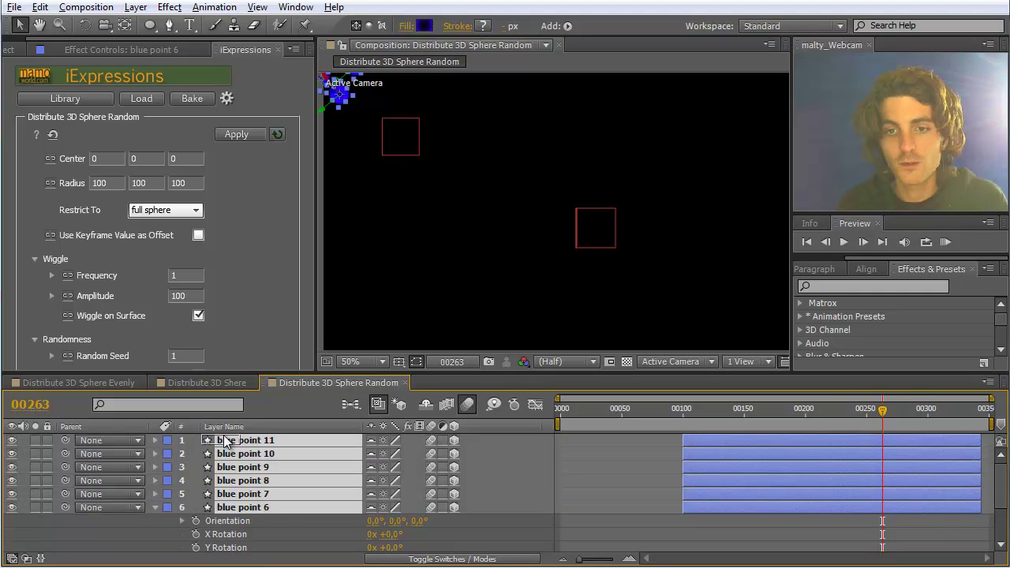
drag(219, 507, 235, 555)
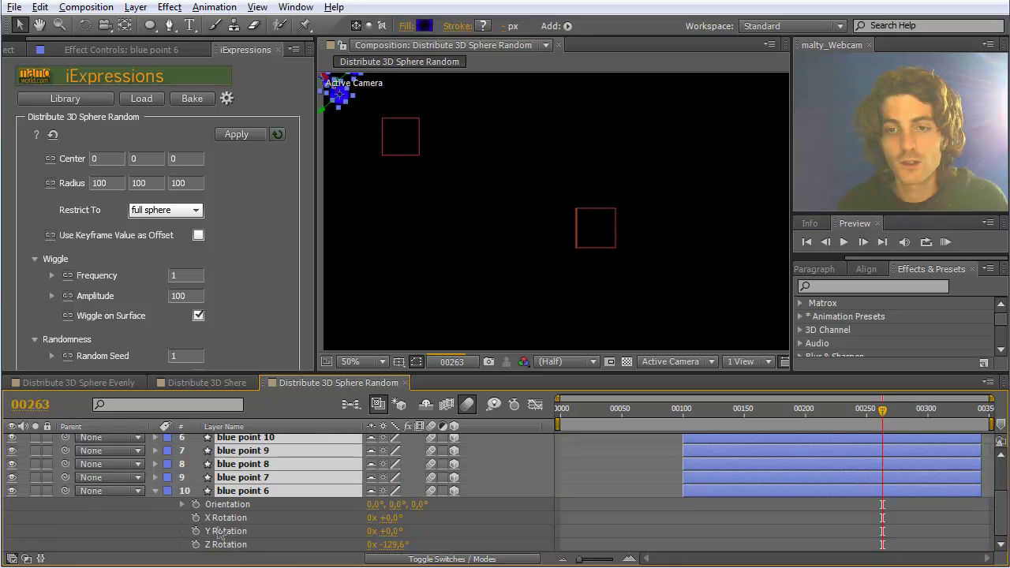
scroll(221, 535, up, 5)
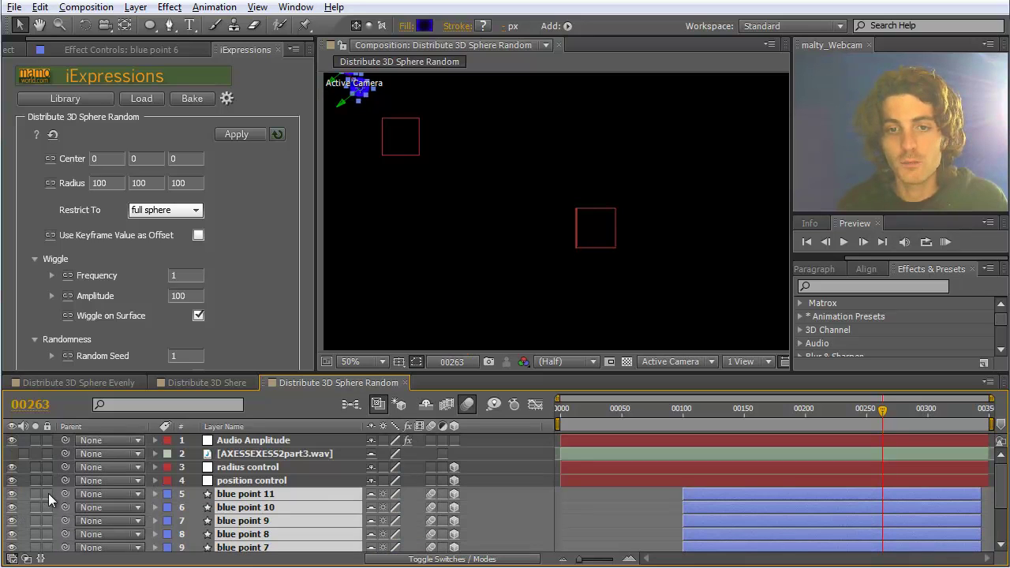
drag(64, 493, 239, 482)
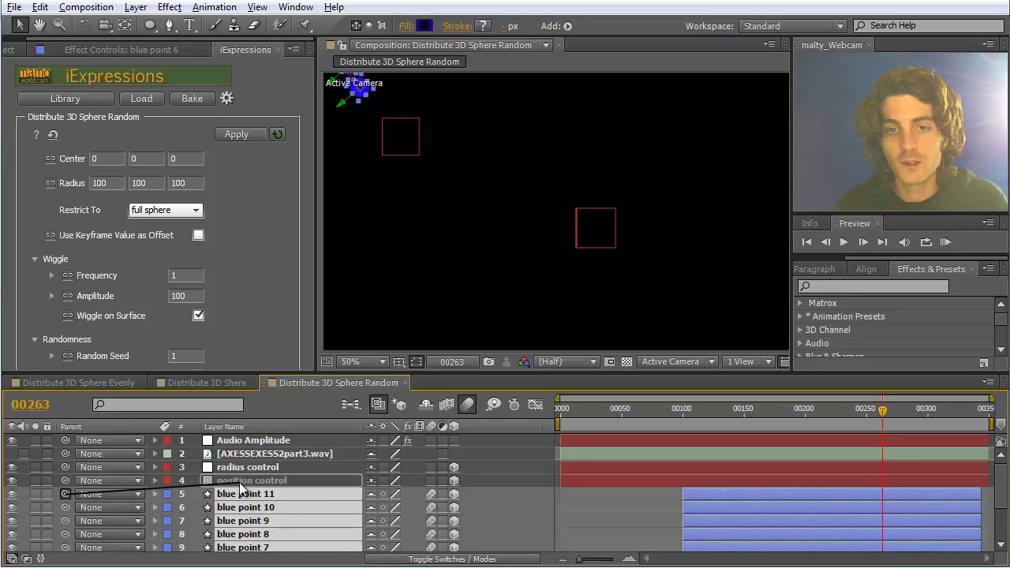
click(477, 290)
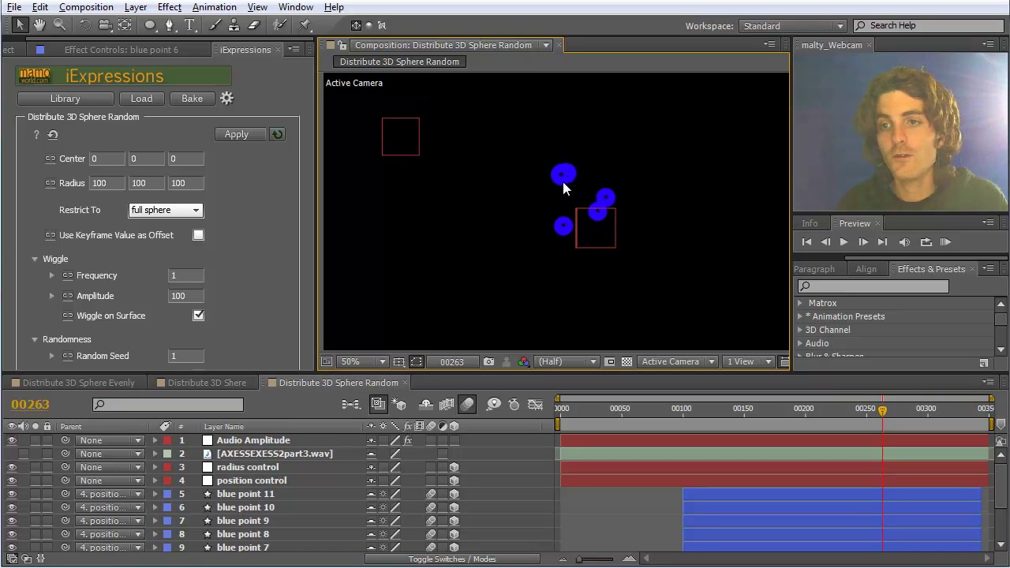
- Load Layer Placement > Layer Orientation > Look At Point 3D from the iExpressions Library
click(62, 94)
drag(53, 339, 344, 192)
click(146, 259)
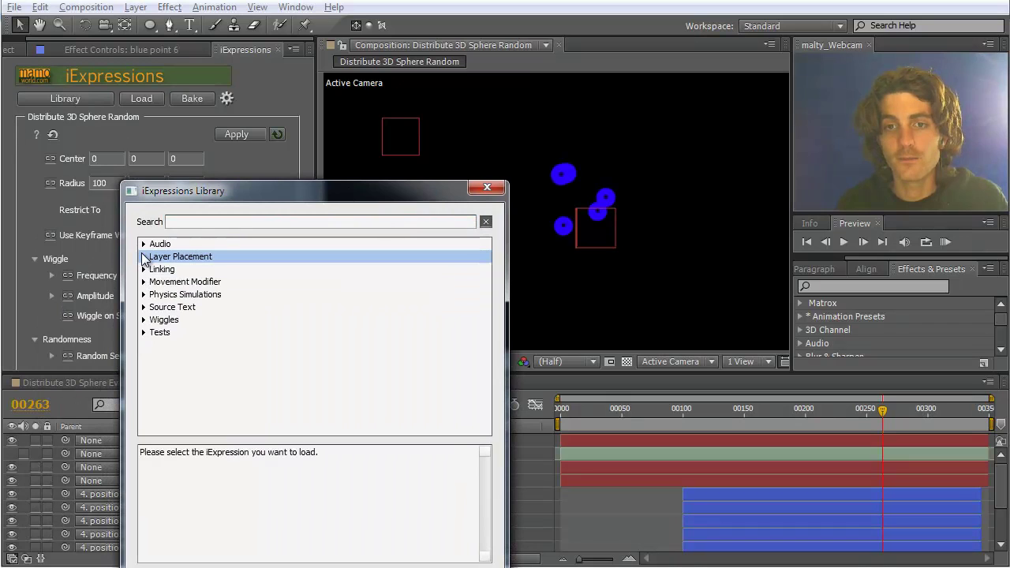
click(144, 257)
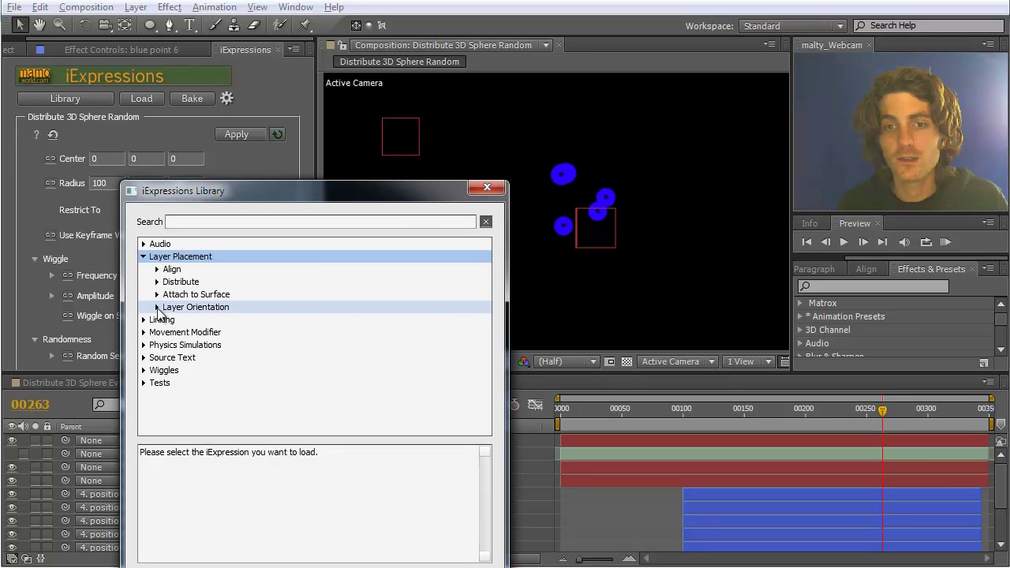
click(157, 308)
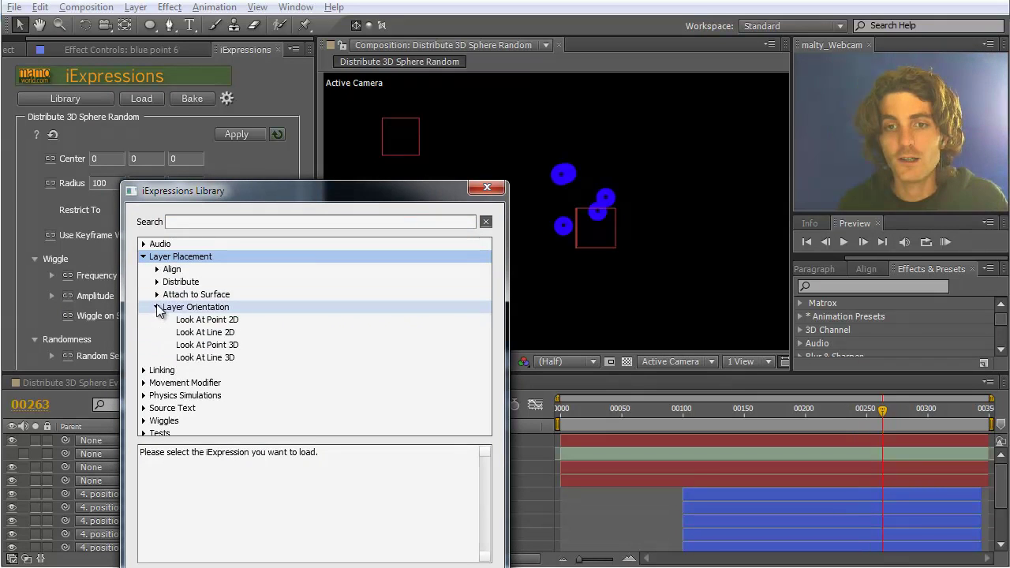
click(211, 347)
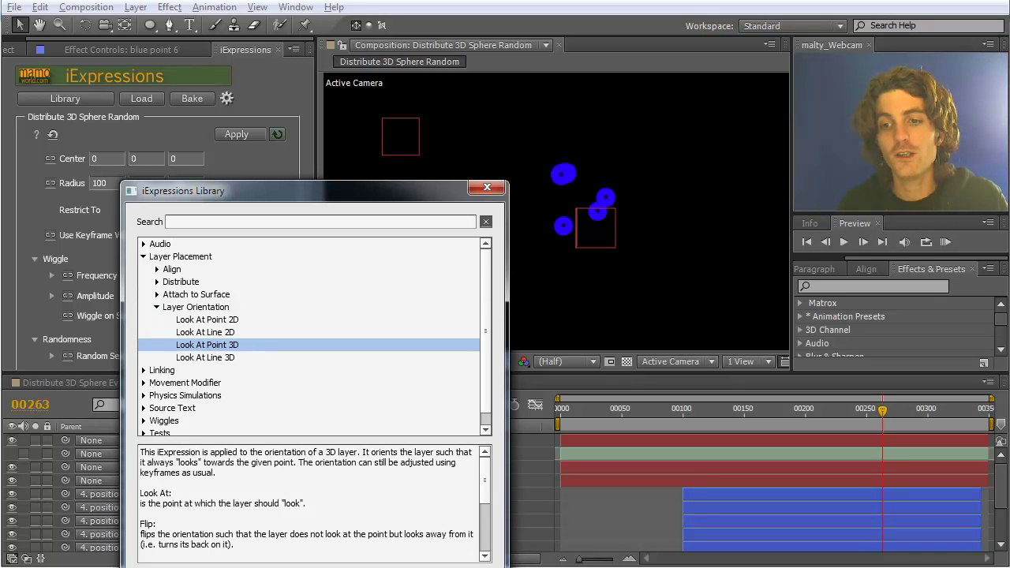
double_click(211, 346)
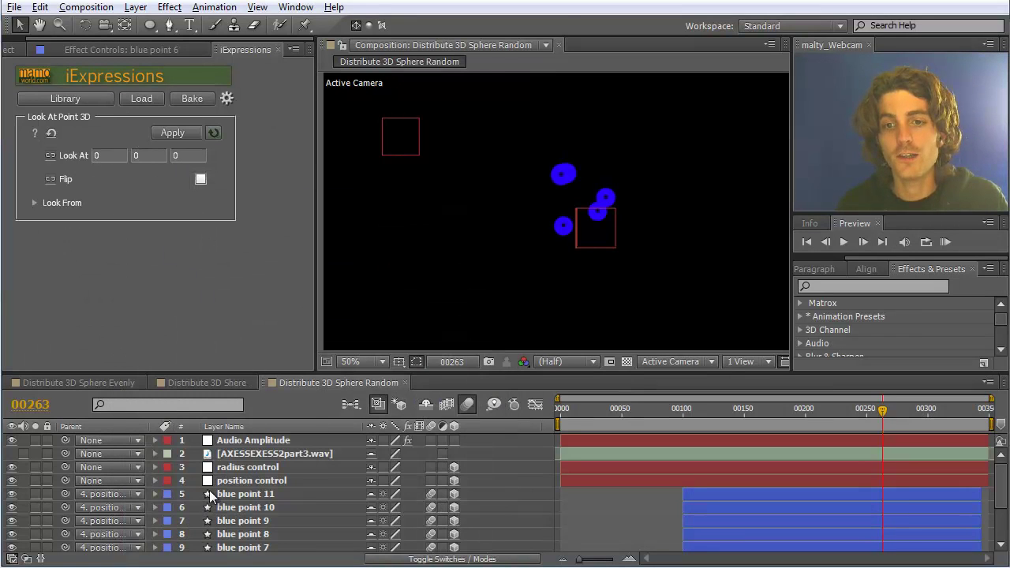
- Apply Look At Point 3D to blue points 11 through 6
click(254, 499)
scroll(256, 505, down, 1)
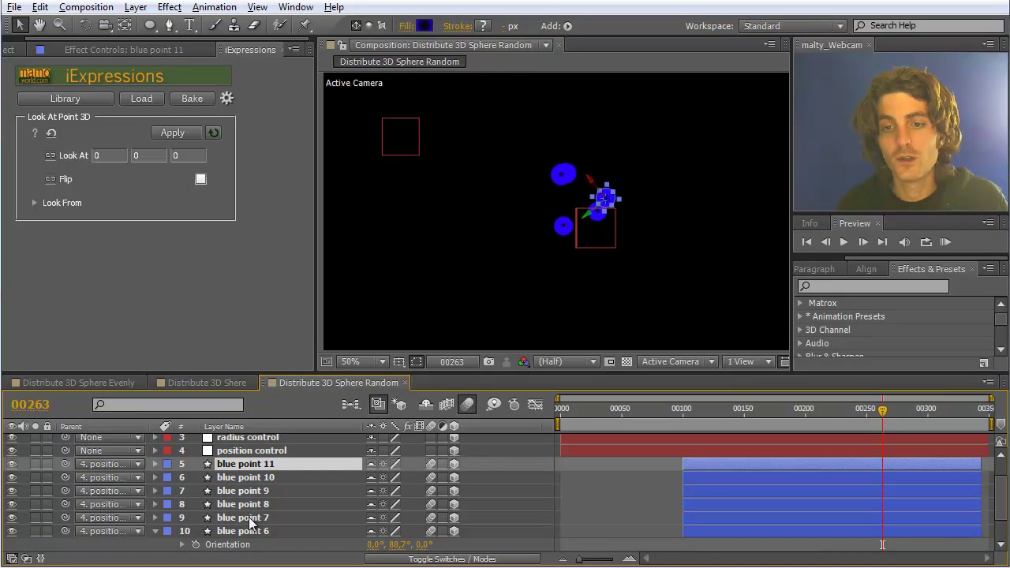
shift+click(250, 533)
click(177, 133)
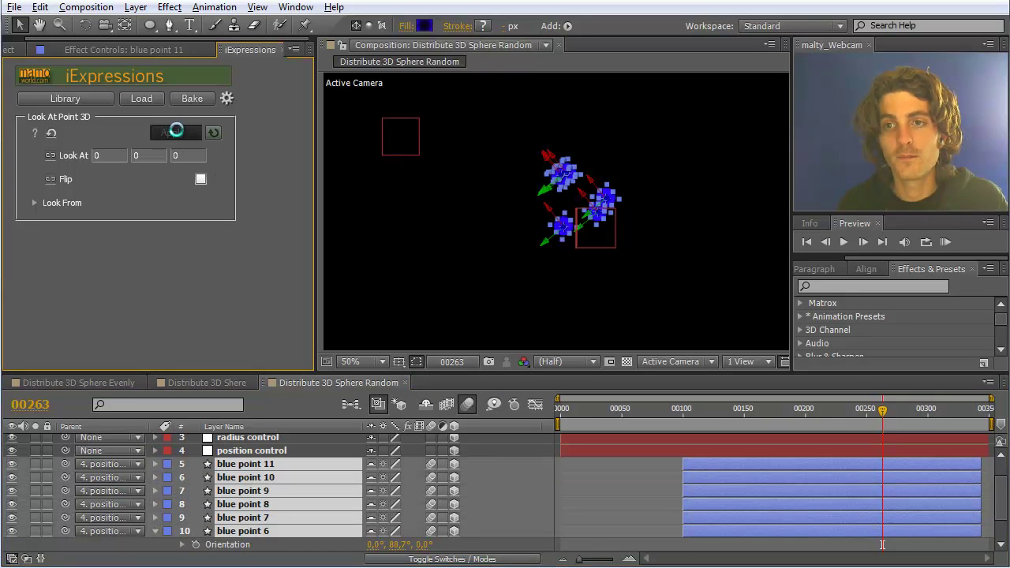
- Select blue point 11's Position and load the Distribute 3D Sphere Random expression in iExpressions
click(412, 247)
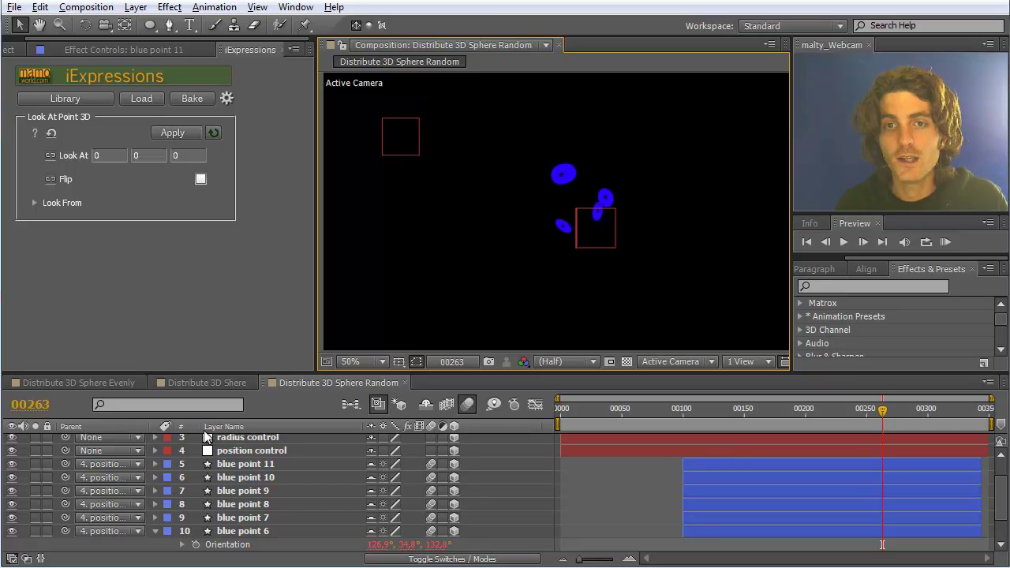
click(71, 98)
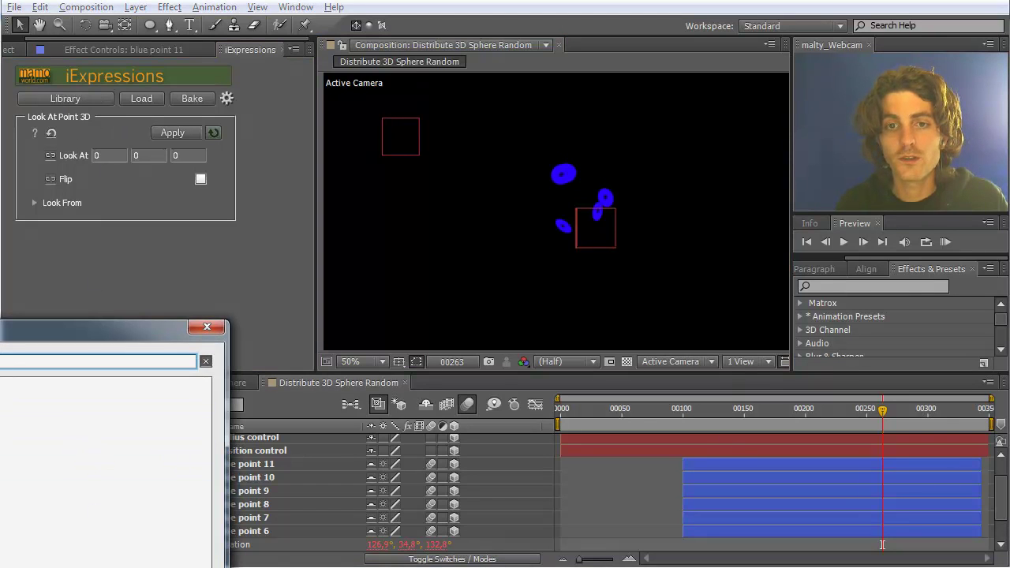
click(245, 466)
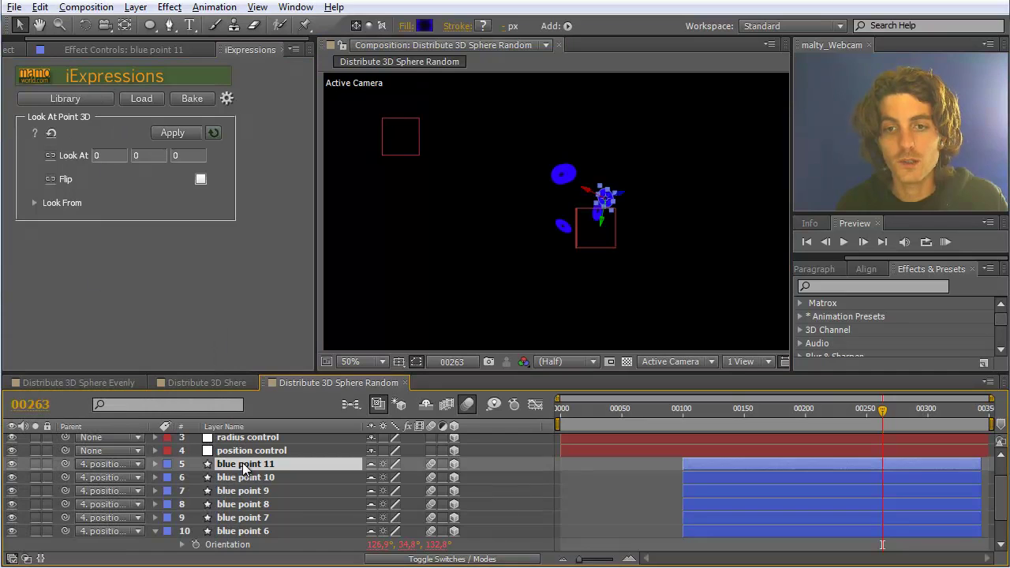
key(p)
click(221, 477)
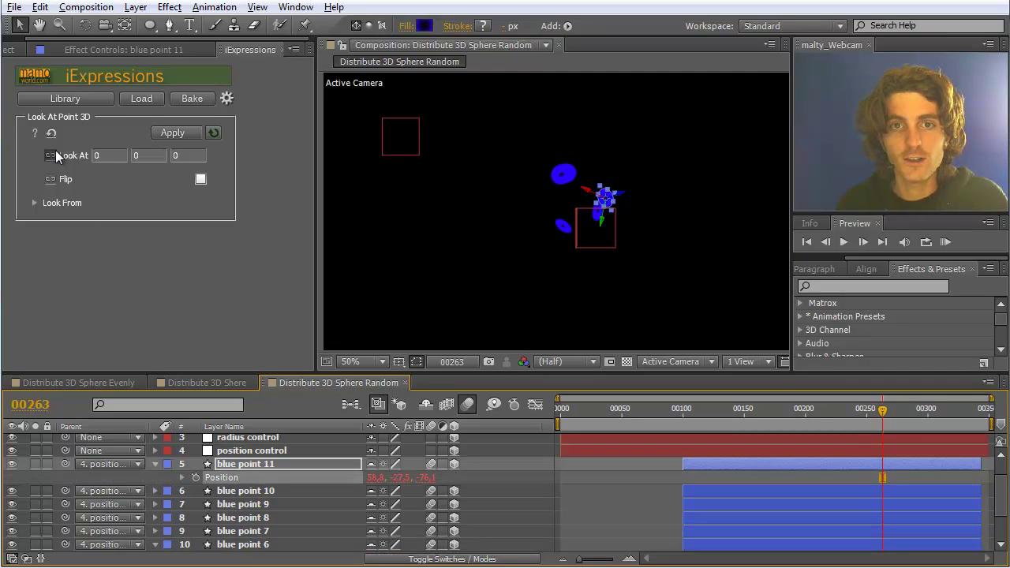
click(140, 97)
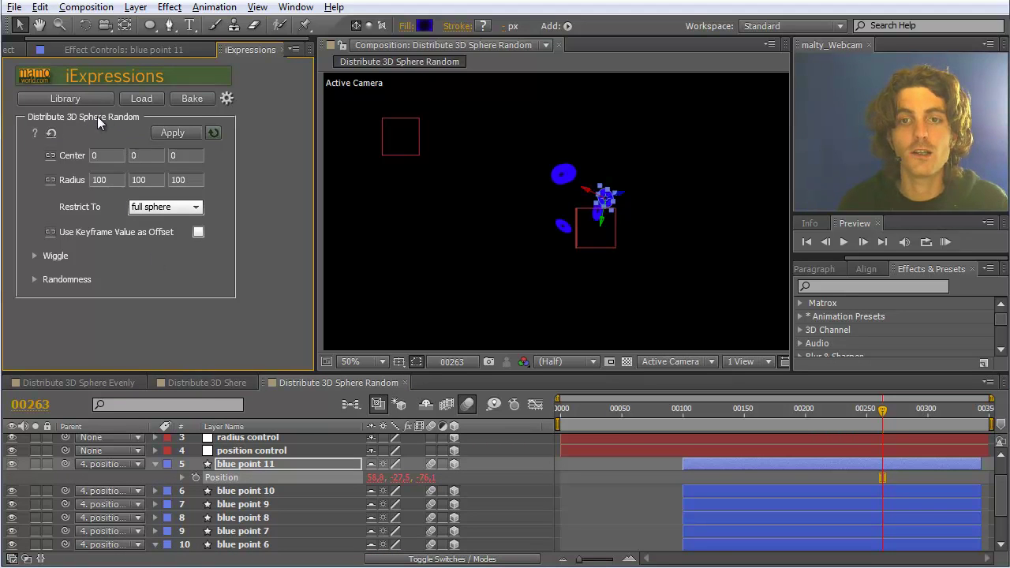
- Set the wiggle Amplitude to 500 and the Frequency to 2
click(34, 256)
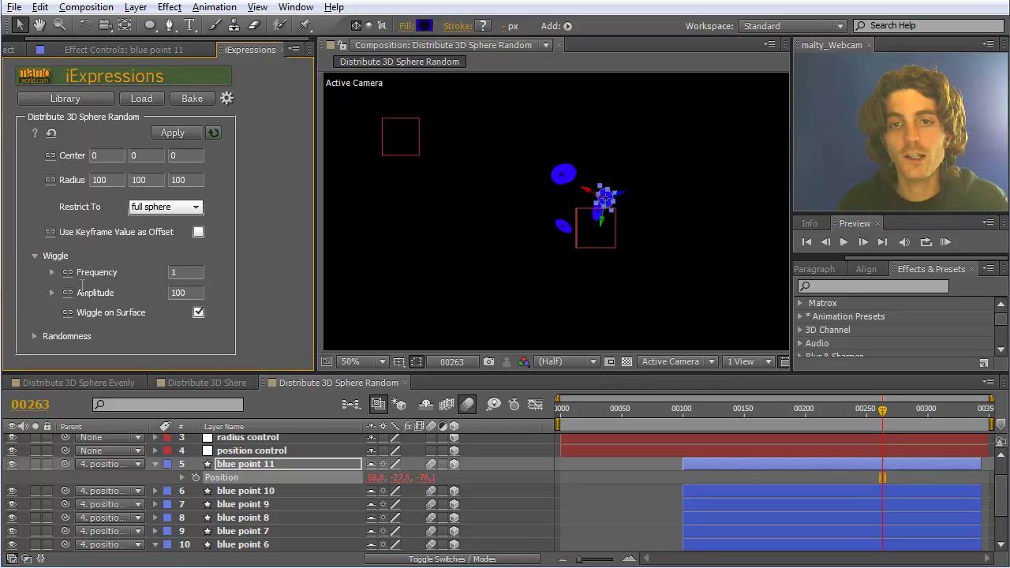
click(192, 292)
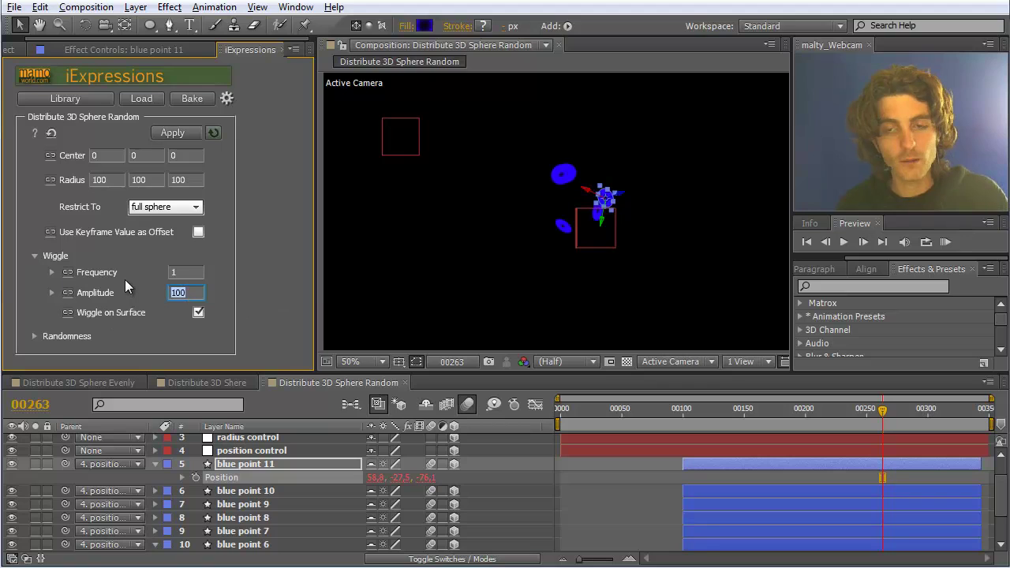
text(500)
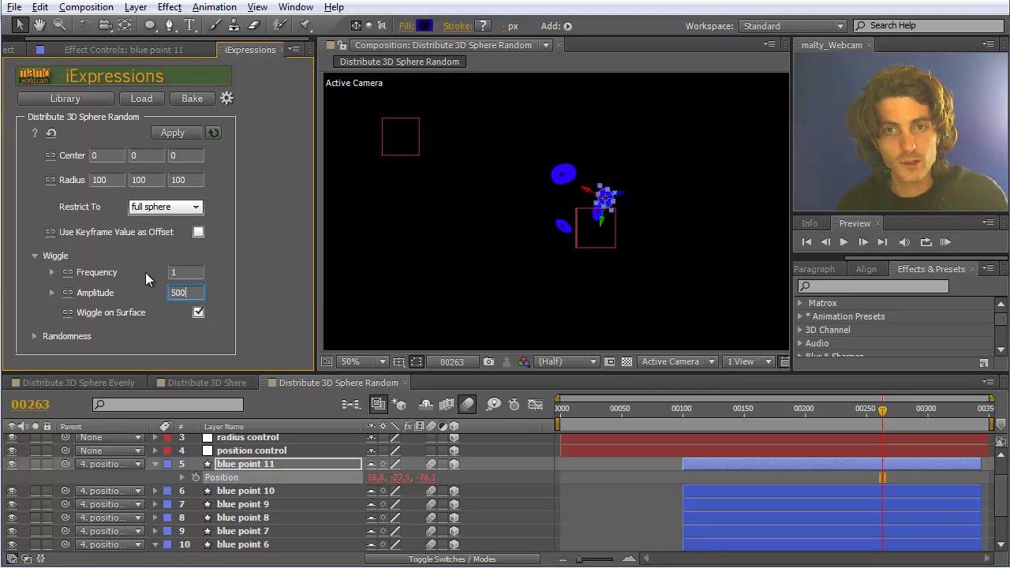
click(185, 272)
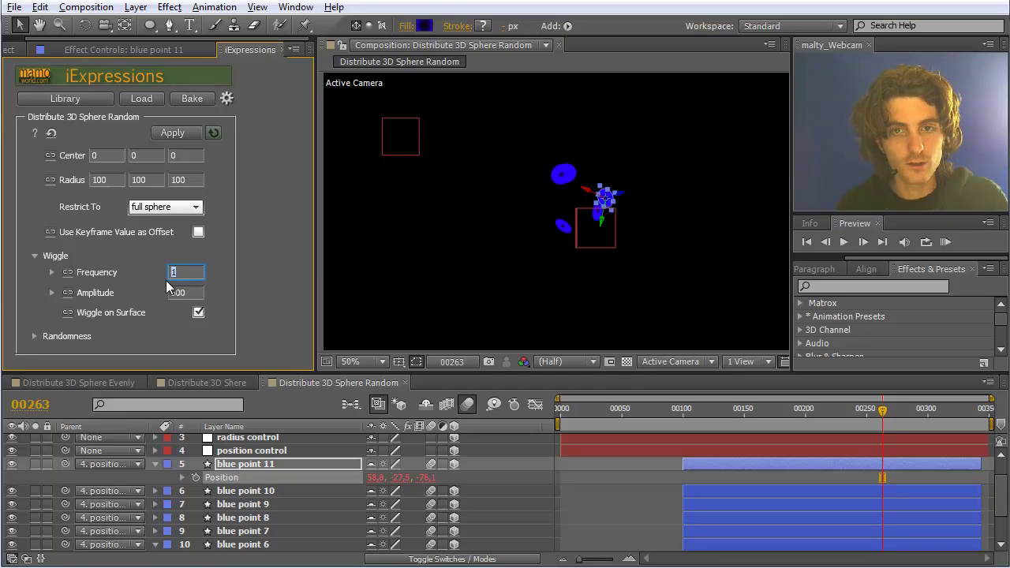
text(2)
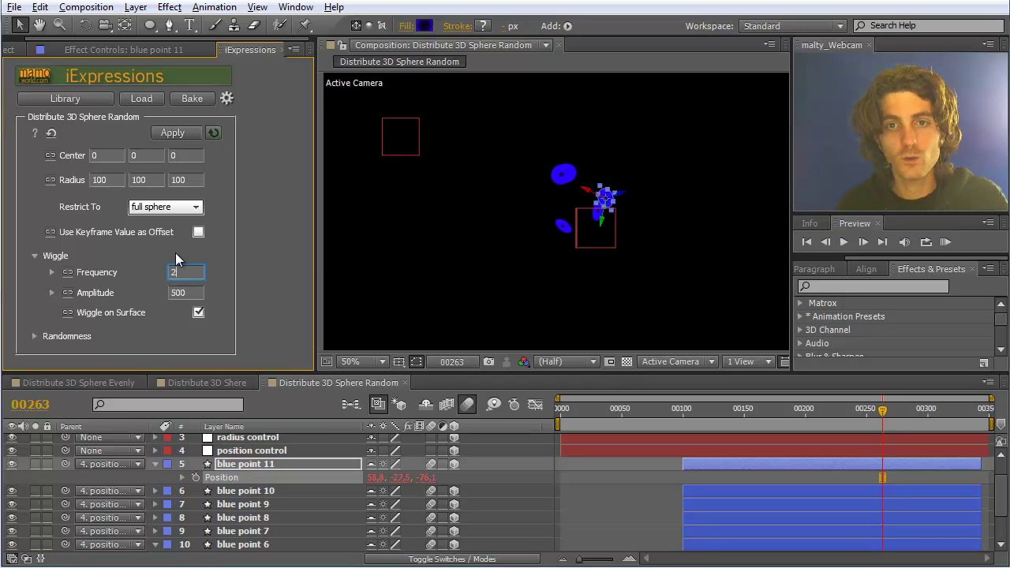
- Apply the random sphere distribution to blue points 6 through 11
click(248, 465)
scroll(251, 524, down, 1)
shift+click(249, 505)
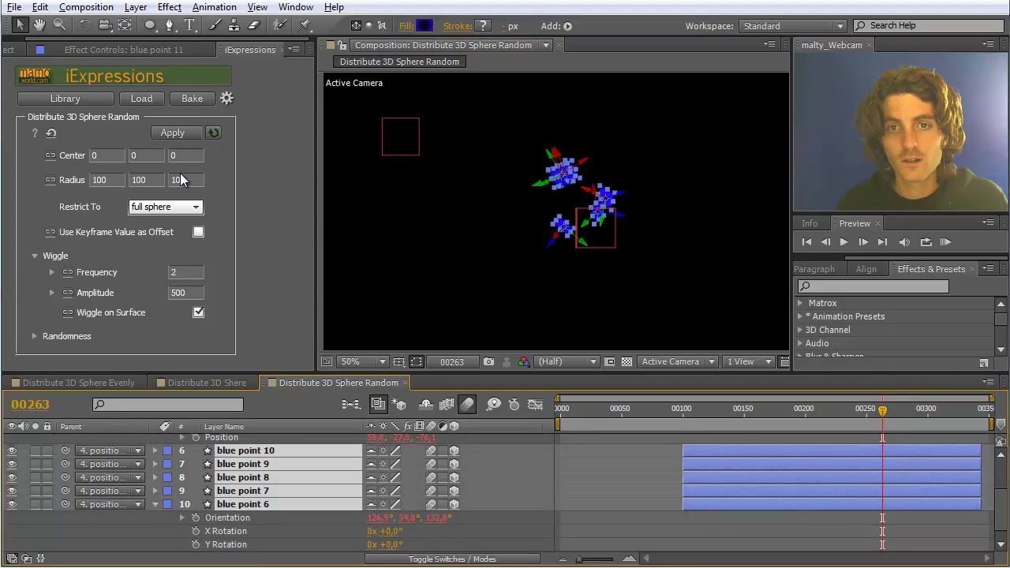
click(184, 132)
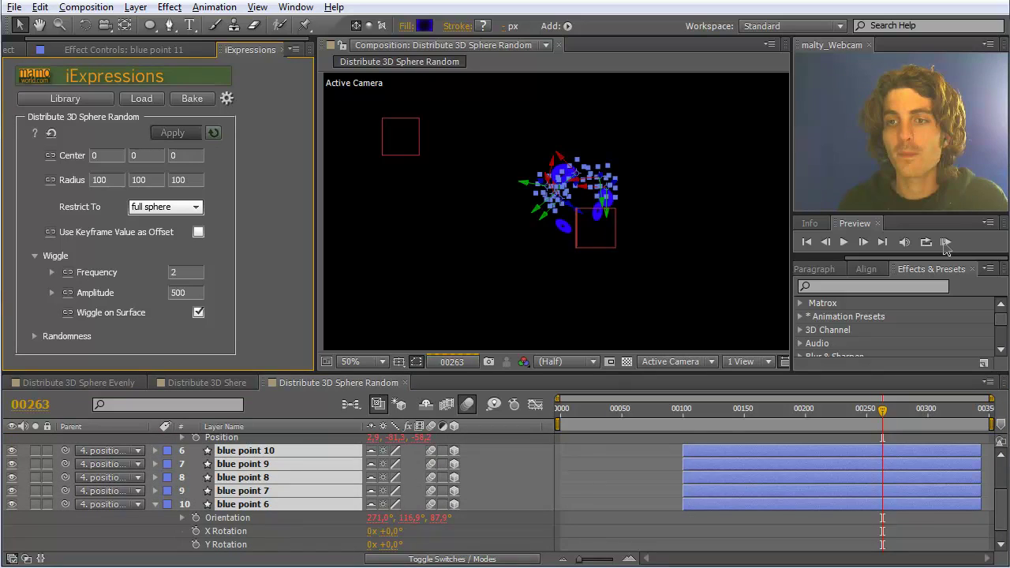
- Move the selected layers' in-points to frame 0 and RAM-preview the animation from the start
drag(684, 450, 561, 451)
click(564, 410)
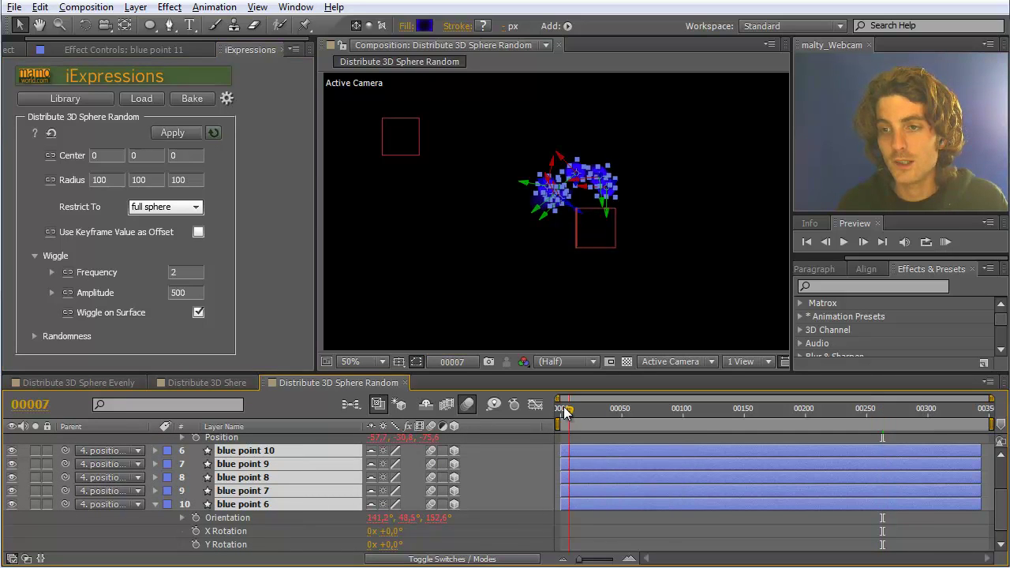
drag(562, 411, 559, 410)
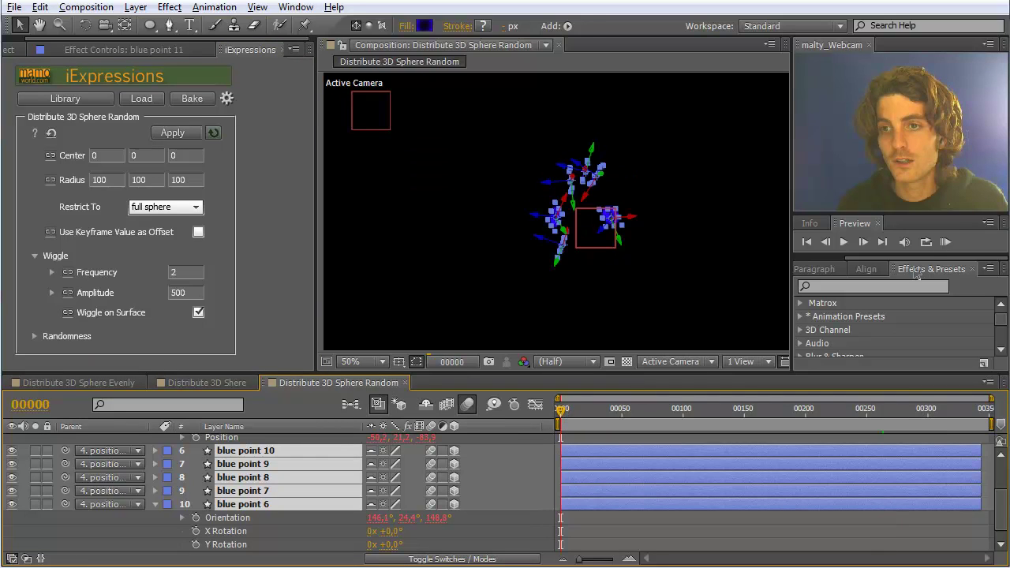
click(944, 247)
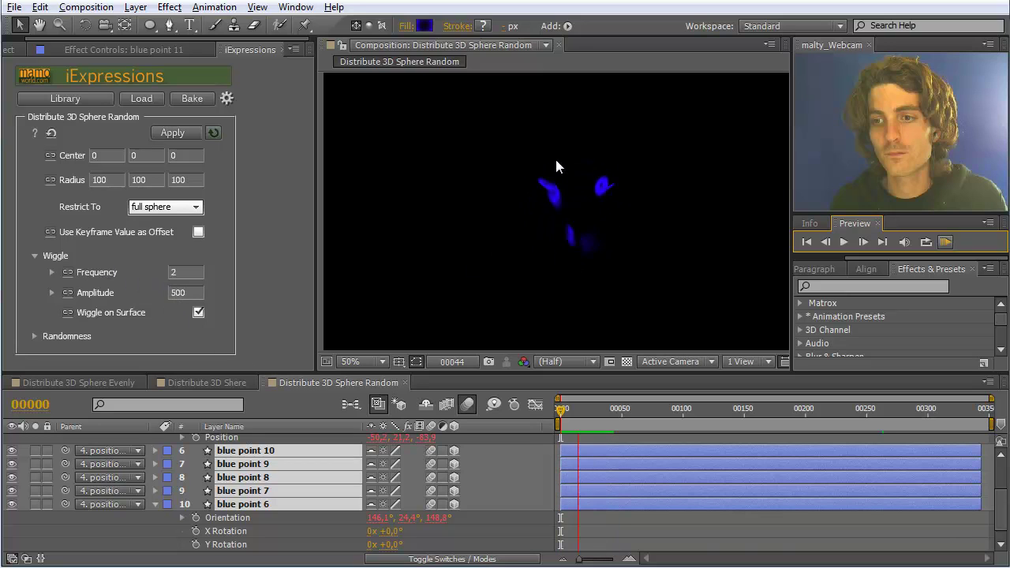
click(949, 244)
- Scrub through the first frames, then reselect blue points 10 through 6
click(668, 293)
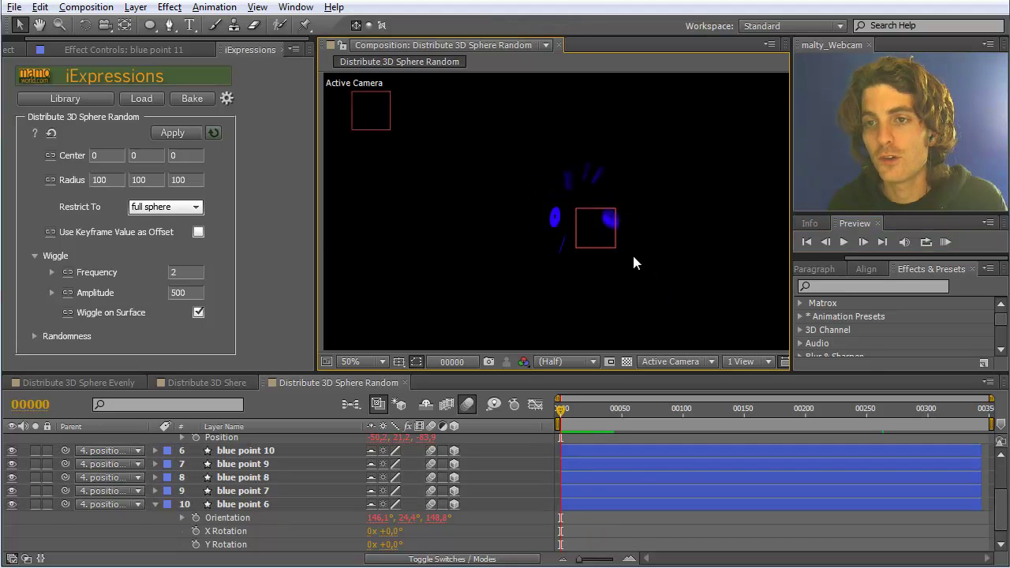
click(567, 411)
drag(567, 411, 575, 411)
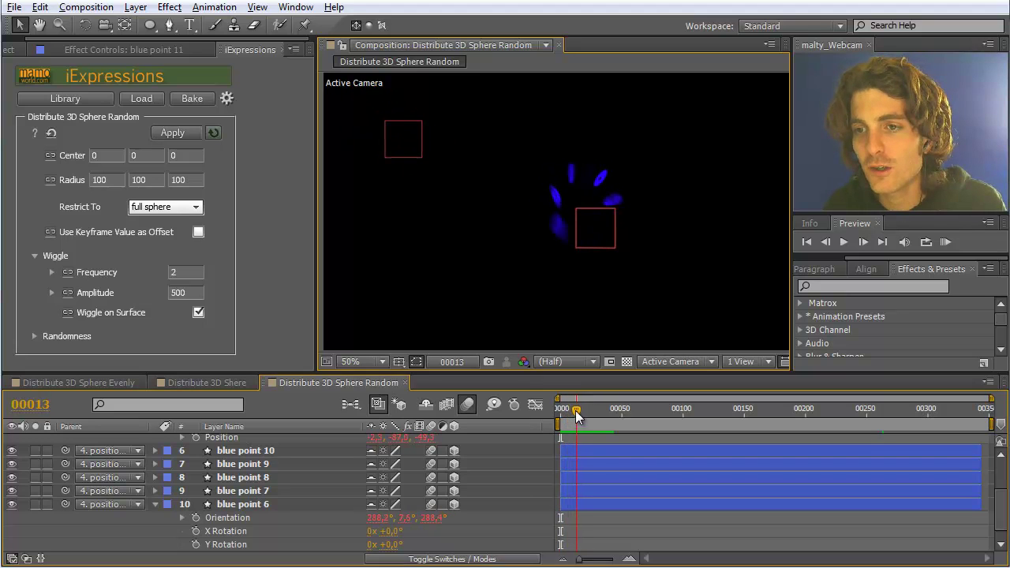
click(236, 452)
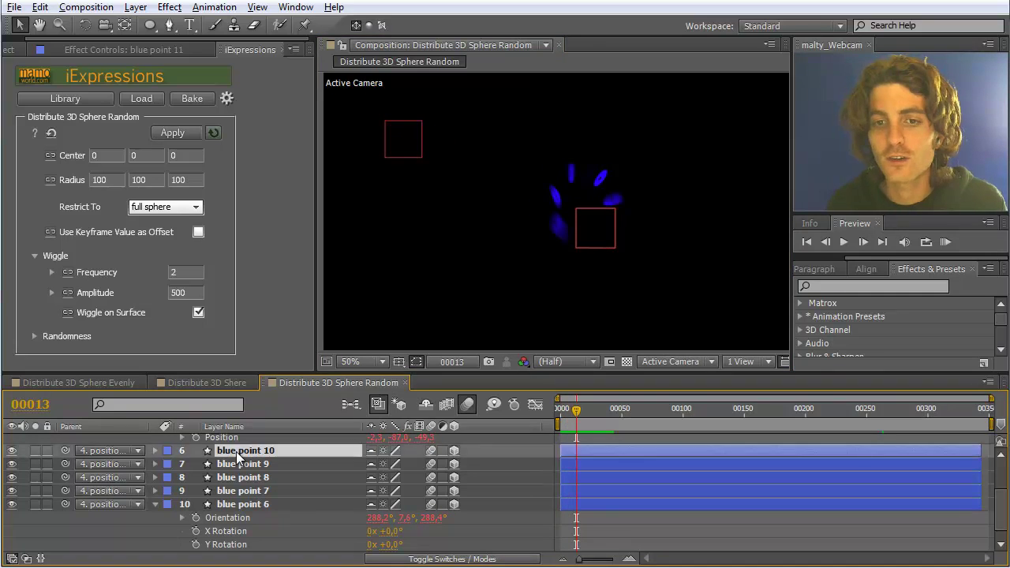
shift+click(247, 510)
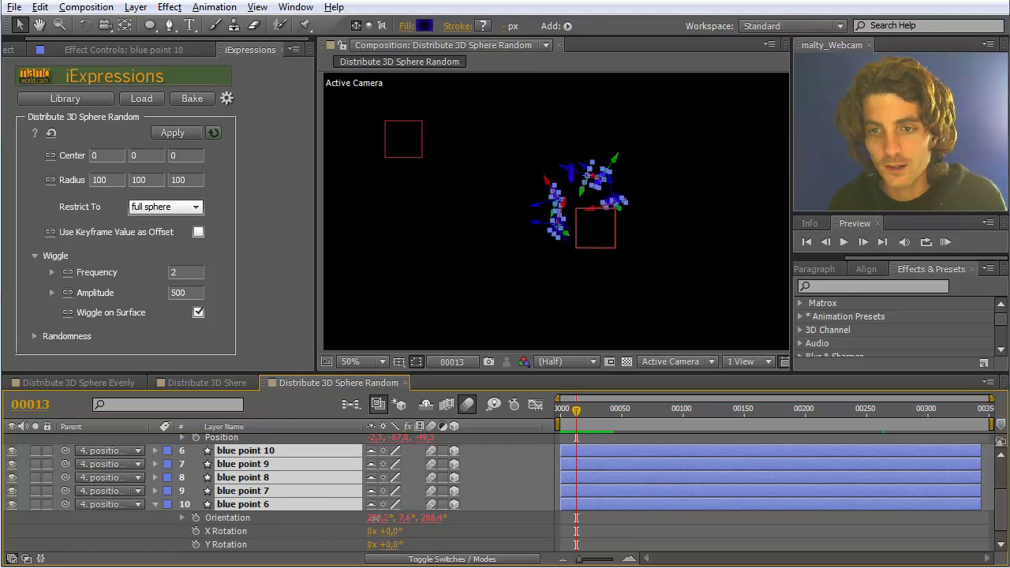
- Confirm the current Orientation X and Y values of the selected blue point
click(377, 518)
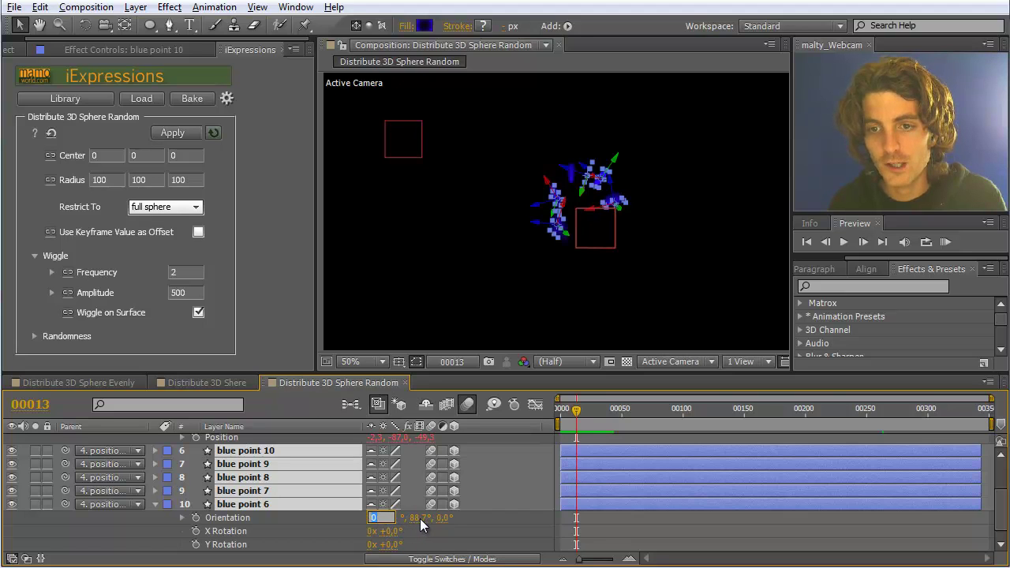
key(Return)
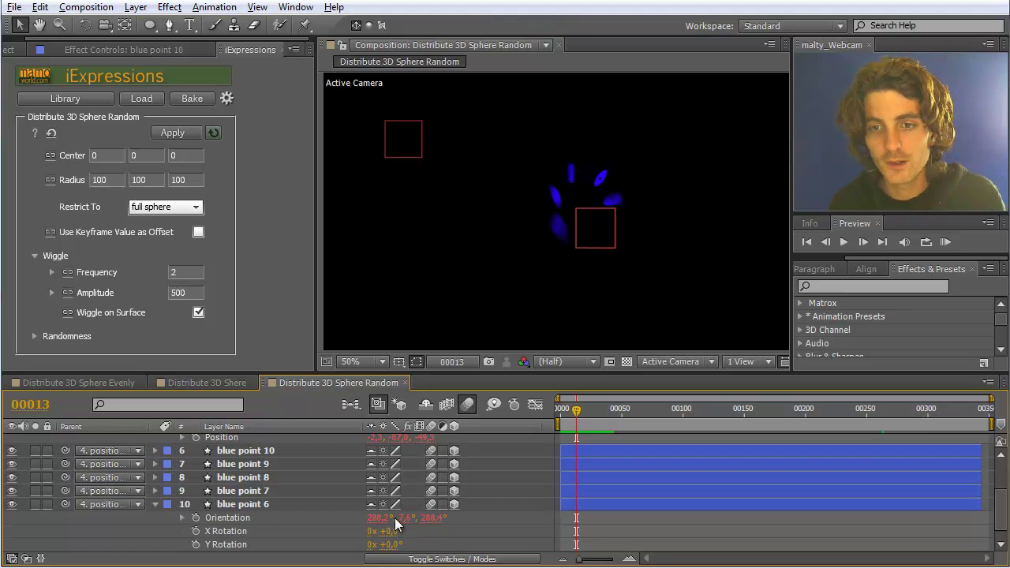
click(394, 518)
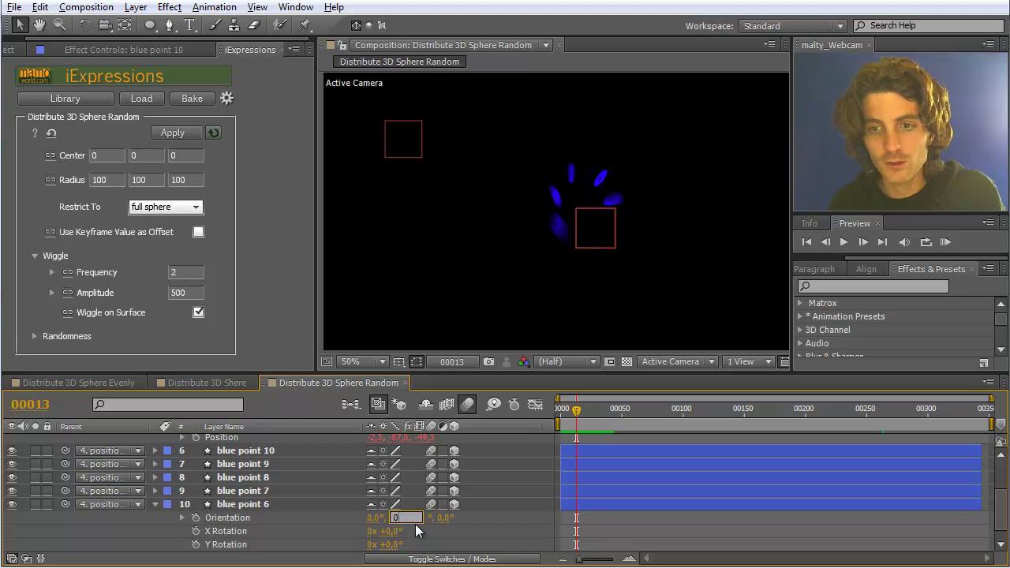
key(Return)
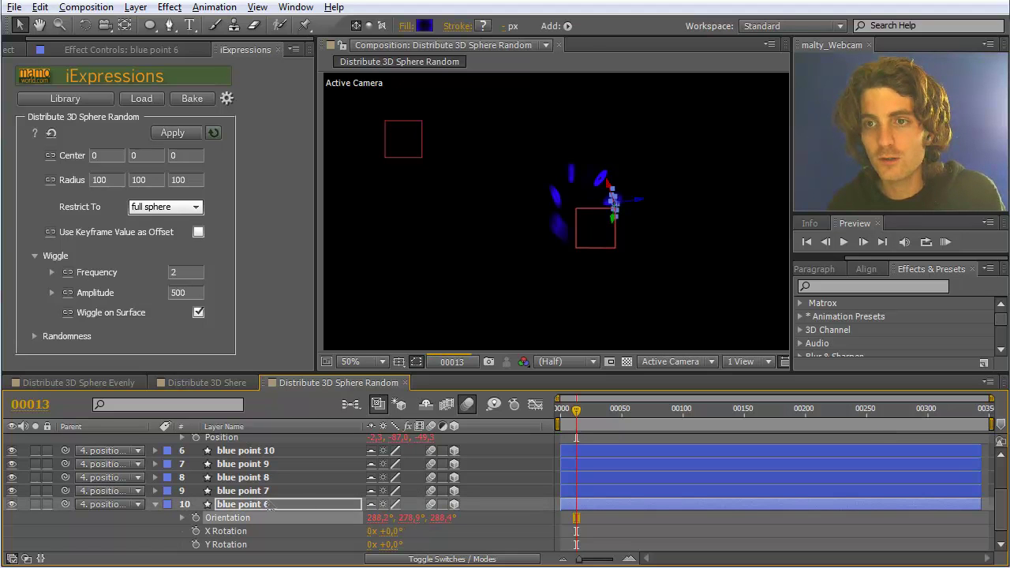
- Reveal Orientation for blue points 7 through 11 and set blue point 8's Orientation to 0
click(245, 491)
shift+click(246, 453)
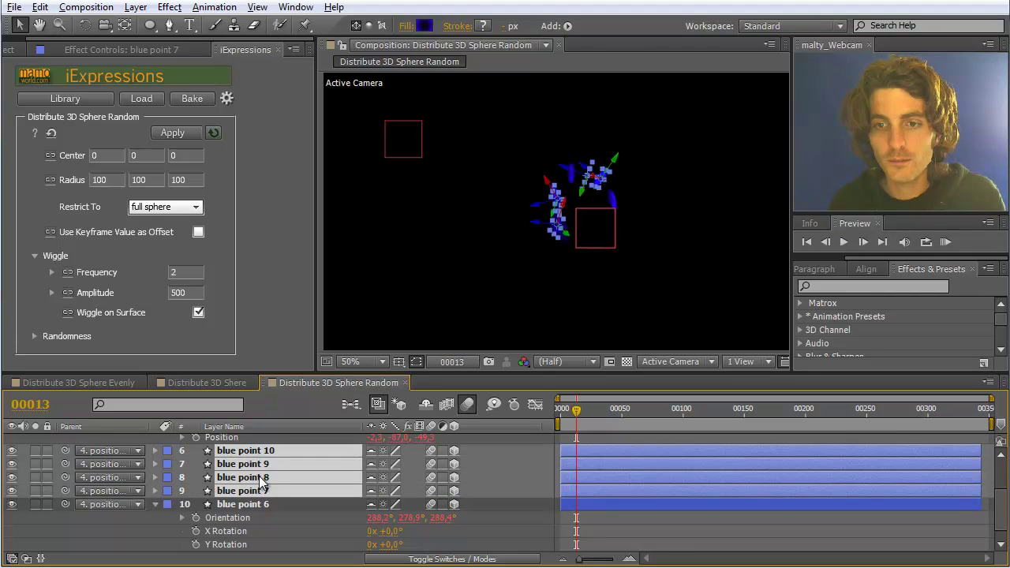
scroll(262, 478, up, 2)
shift+click(263, 465)
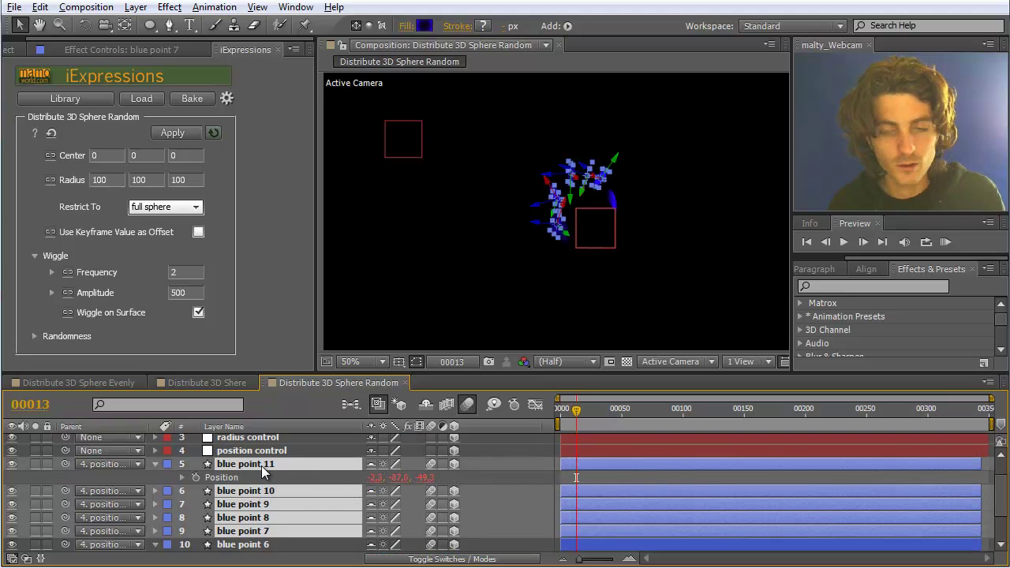
key(r)
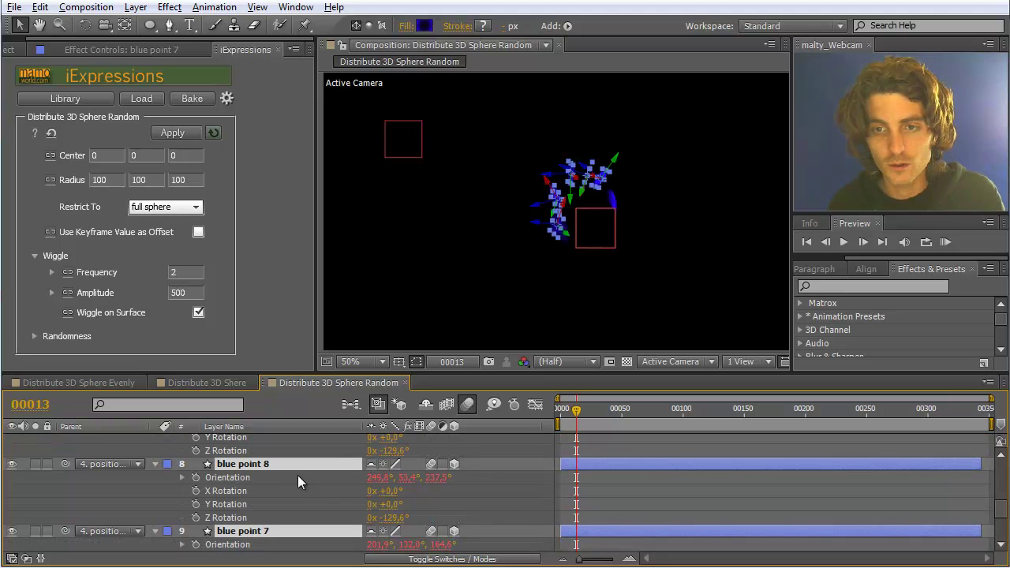
click(407, 479)
text(0)
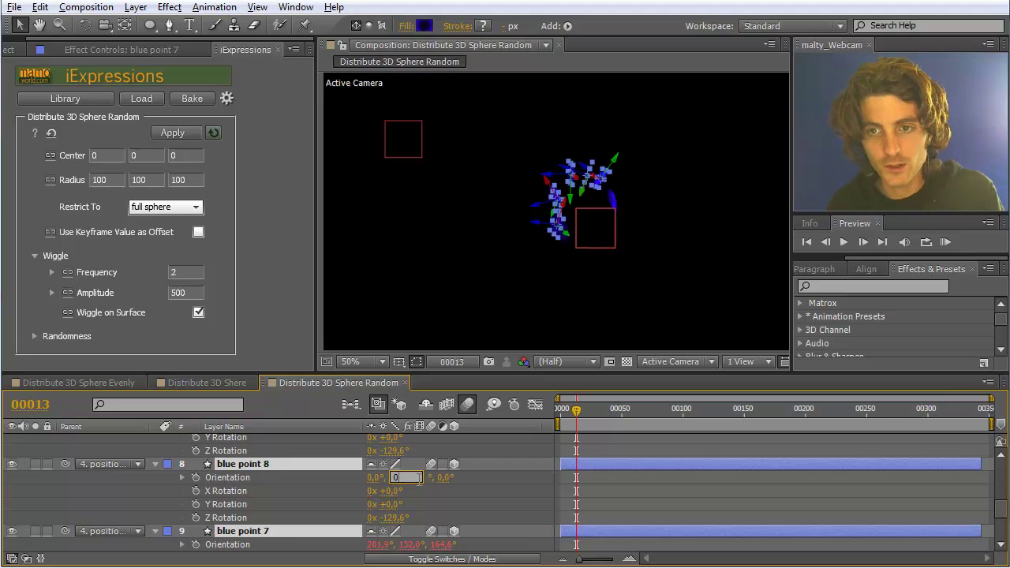
key(Return)
click(499, 294)
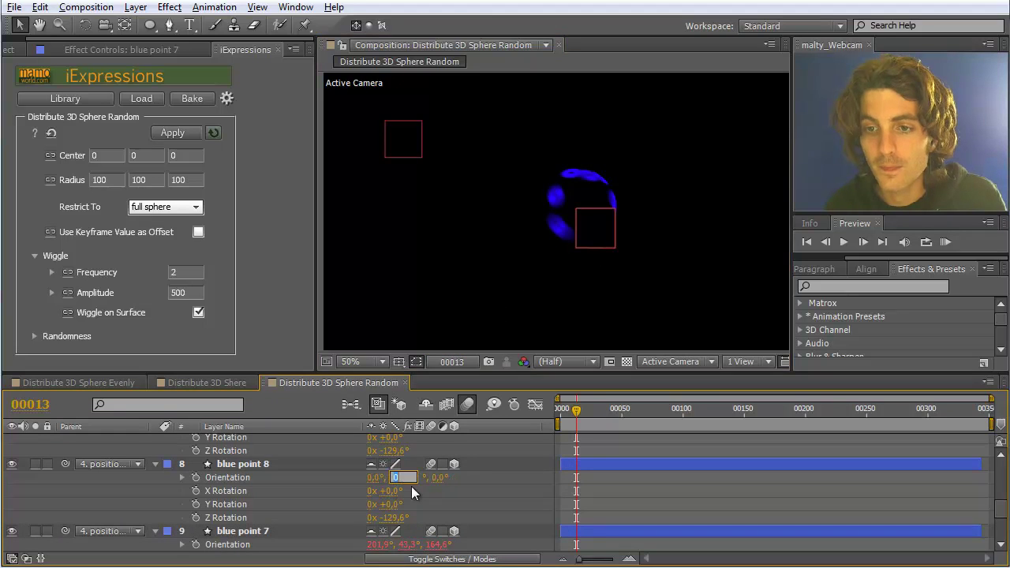
- Set blue point 7's Orientation values to 0
click(404, 545)
text(0)
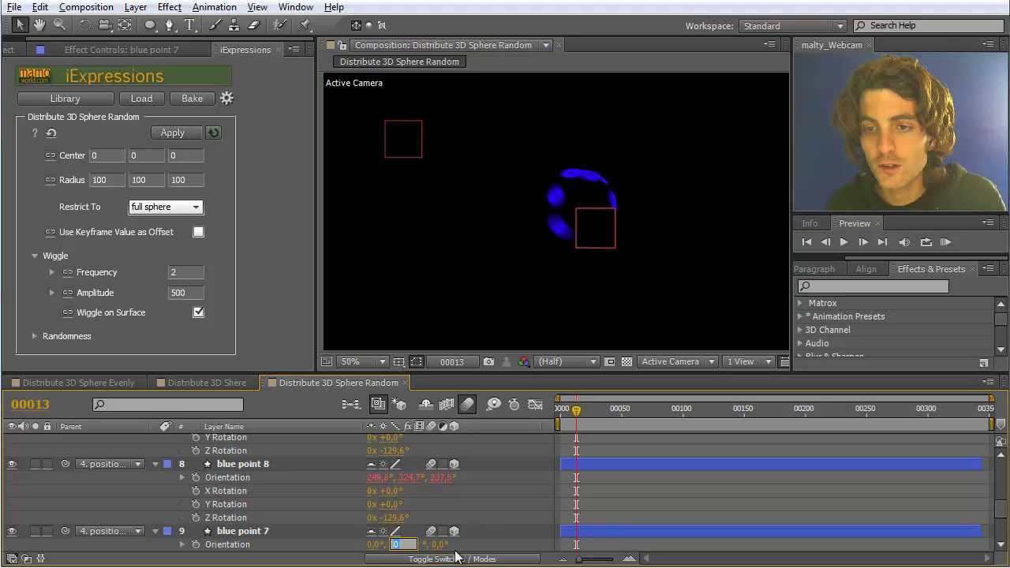
key(Return)
scroll(485, 527, down, 1)
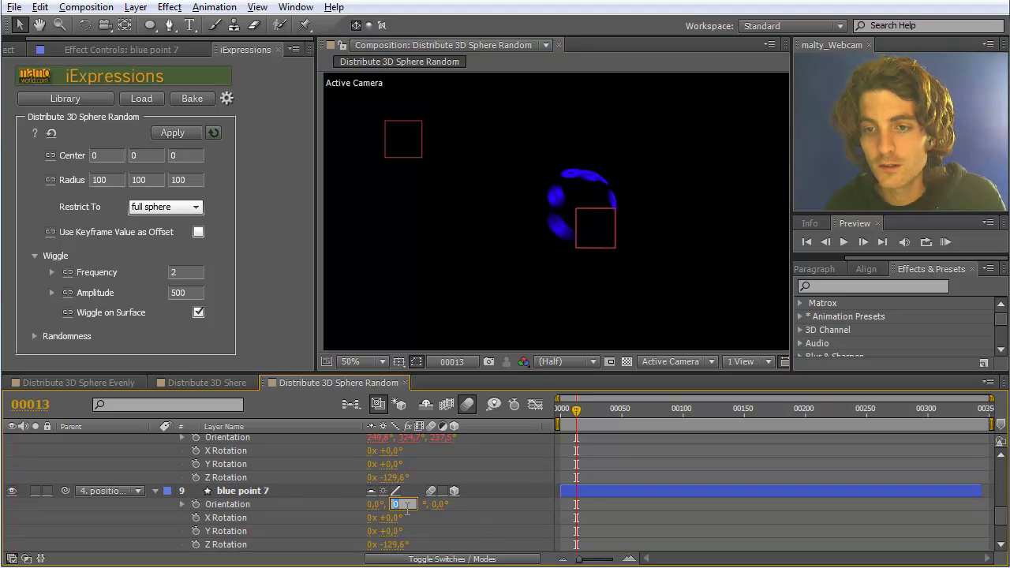
click(541, 276)
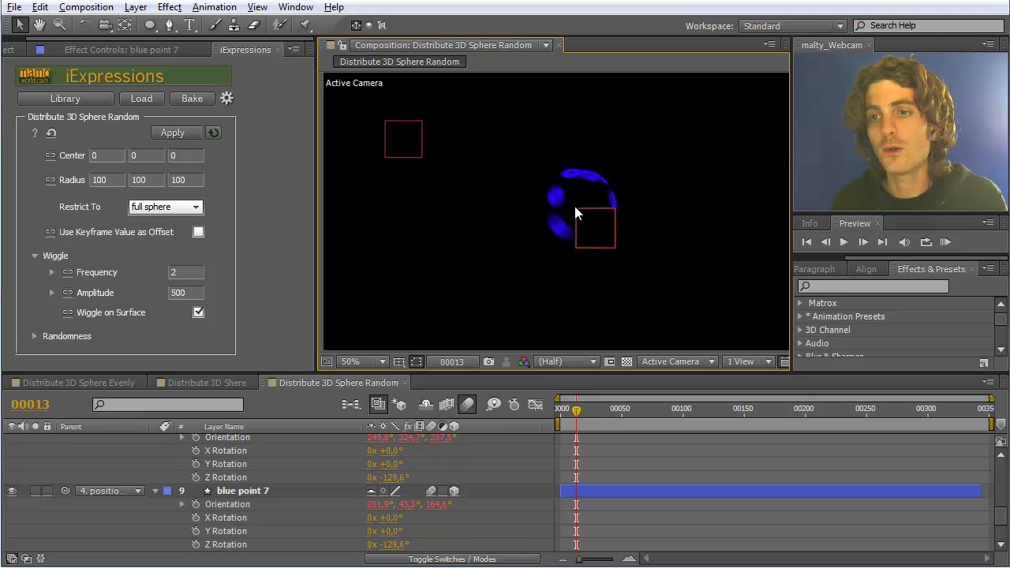
click(418, 506)
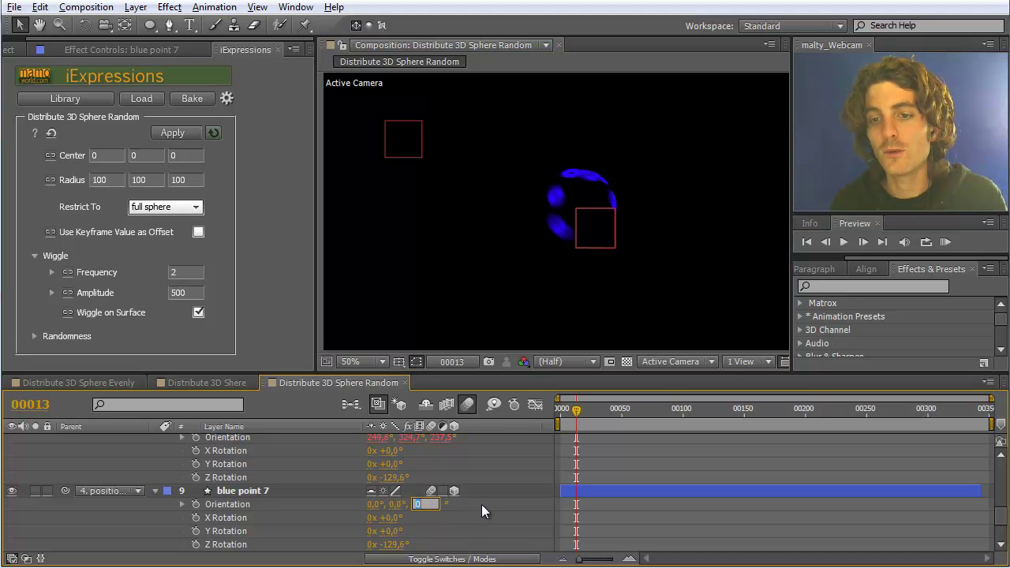
key(Return)
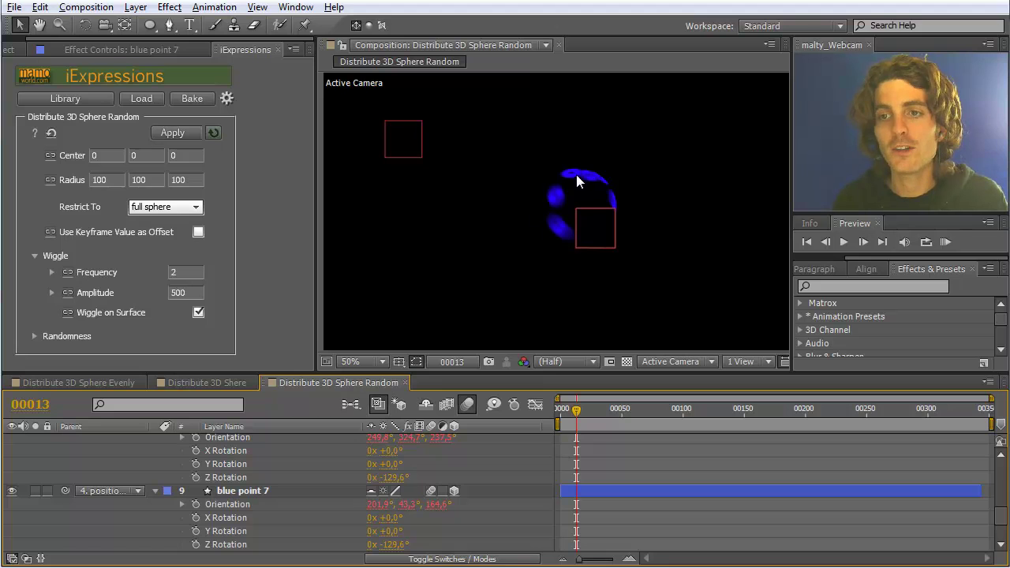
- Set wiggle Amplitude to 2000 and reapply the sphere distribution to blue points 6 through 11
click(193, 293)
text(2)
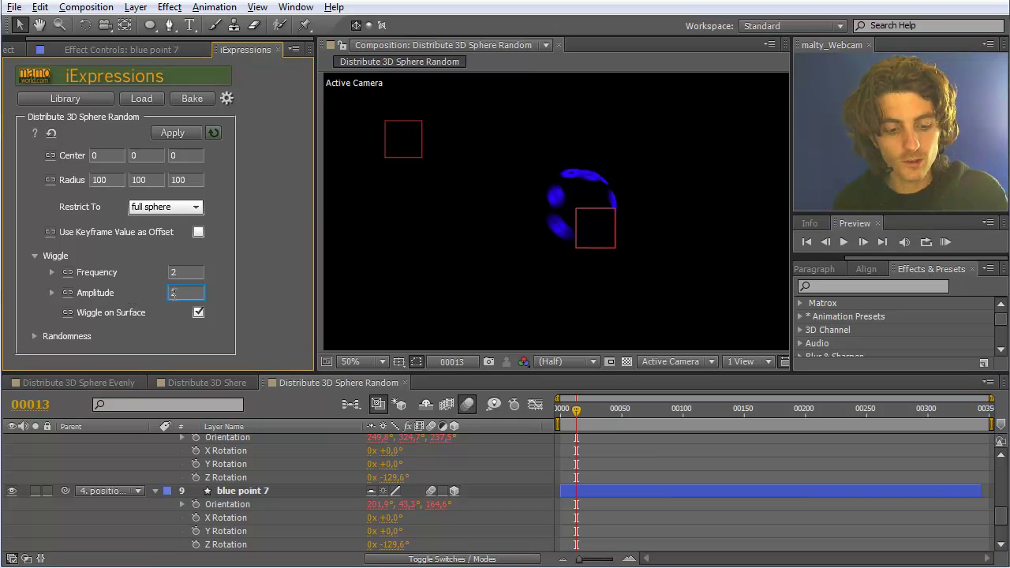
text(000)
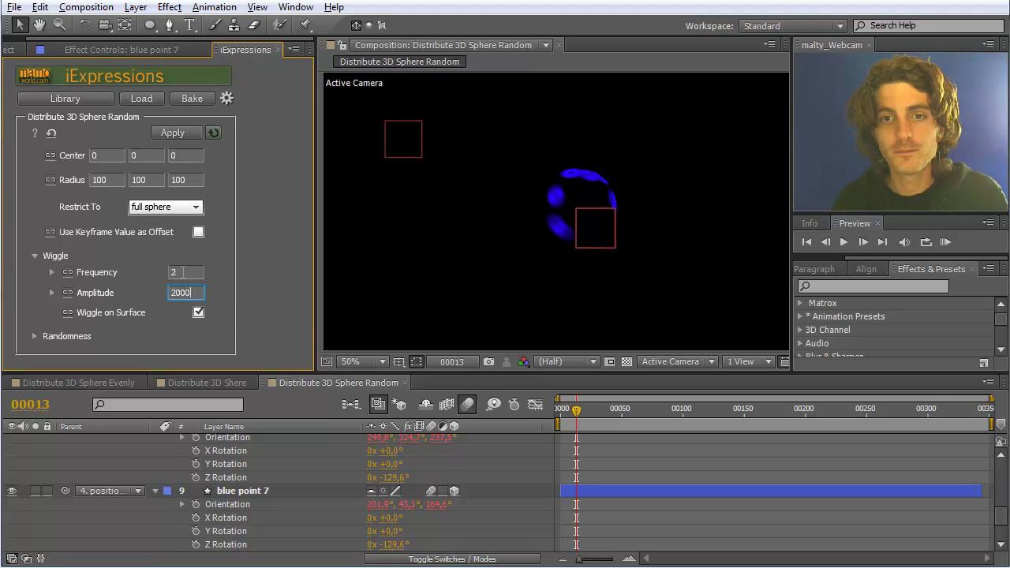
click(241, 491)
scroll(240, 488, up, 10)
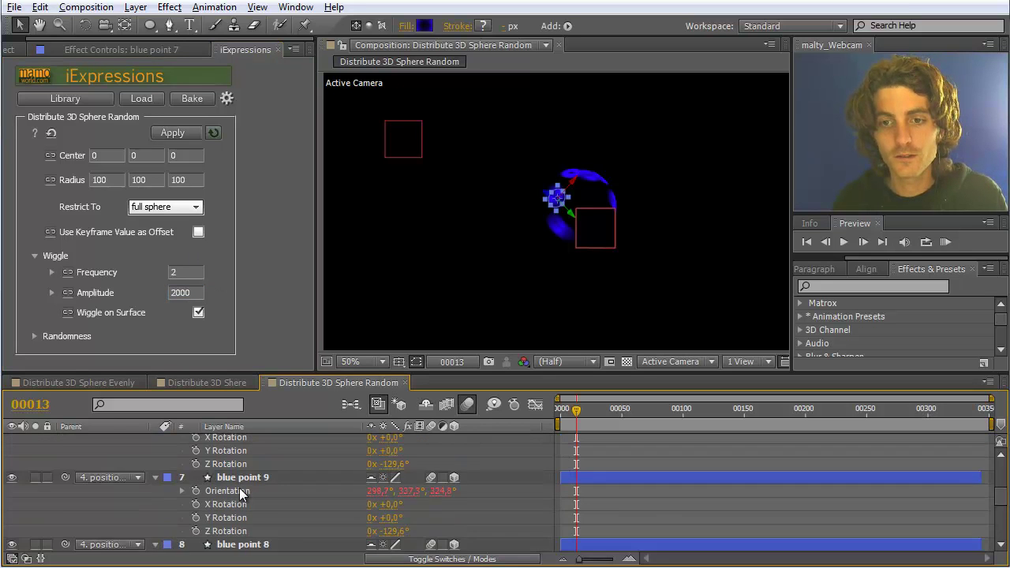
click(237, 495)
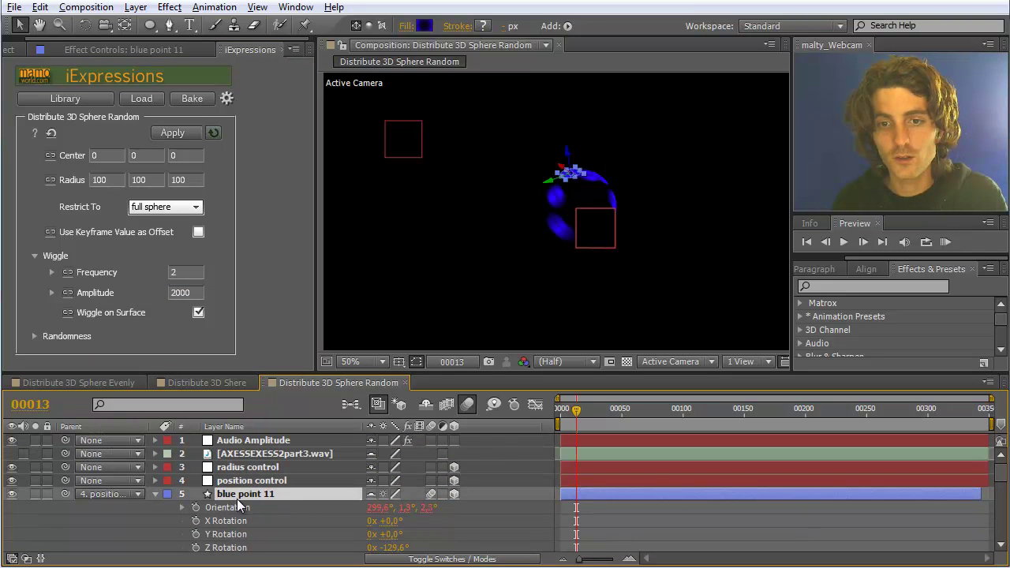
scroll(245, 509, down, 8)
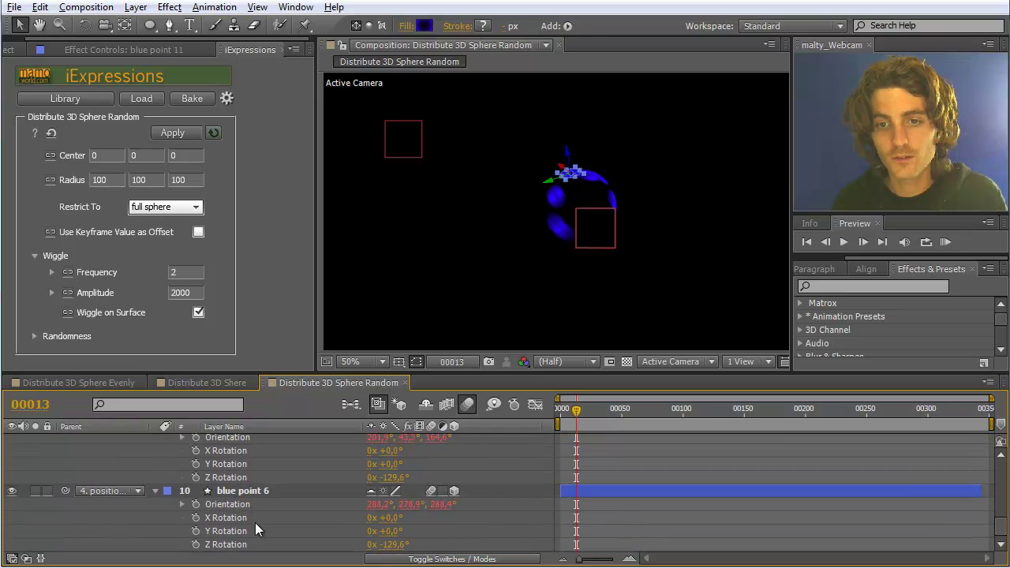
shift+click(244, 491)
key(p)
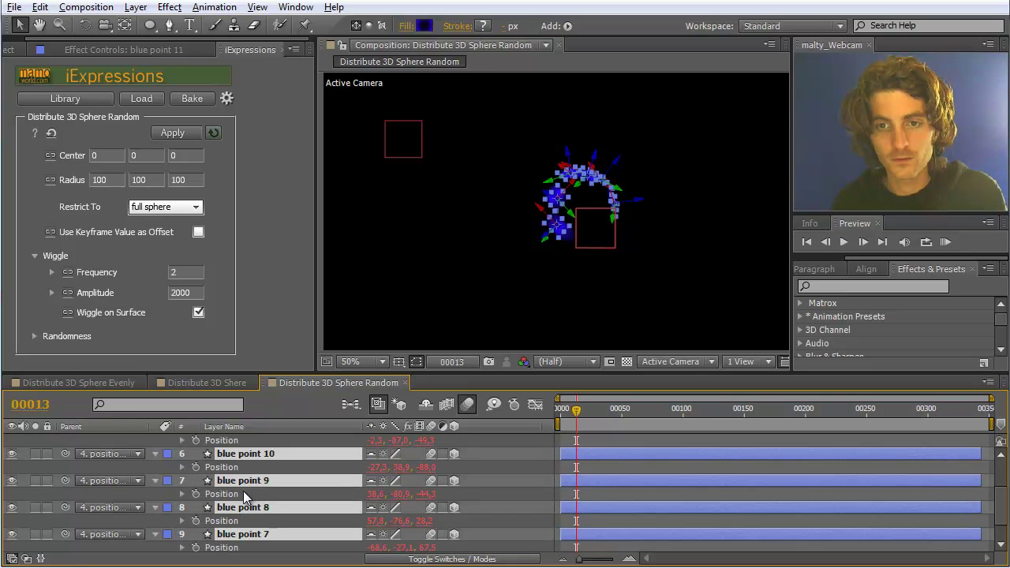
key(p)
click(169, 133)
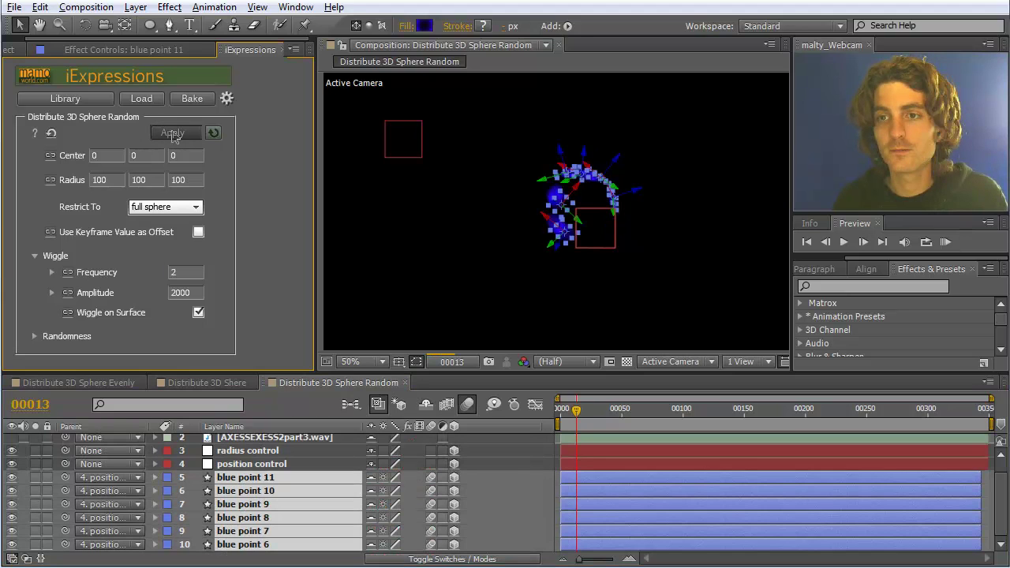
click(458, 230)
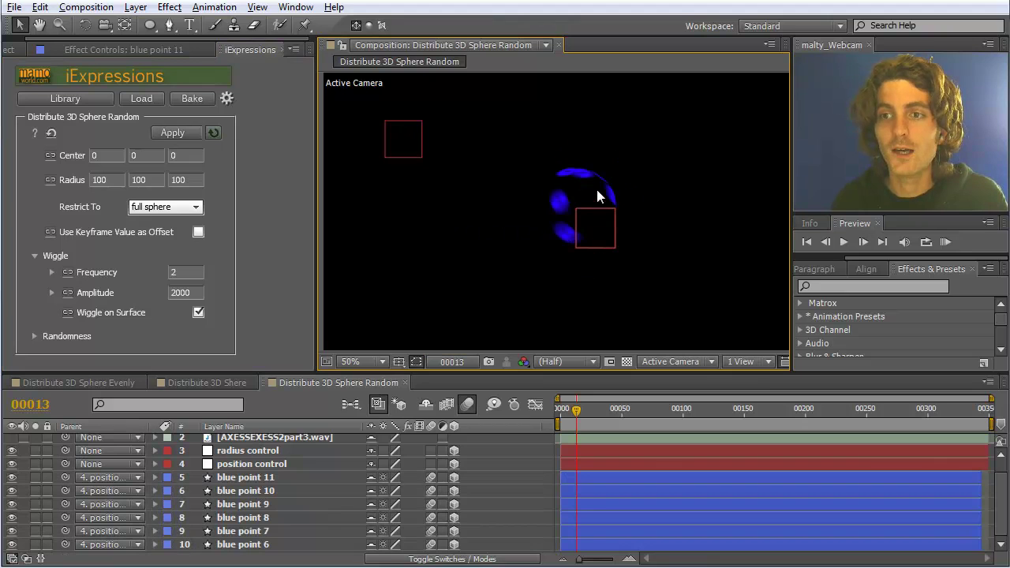
- Change the wiggle Frequency to 10 and reapply the distribution to all six blue points
click(236, 476)
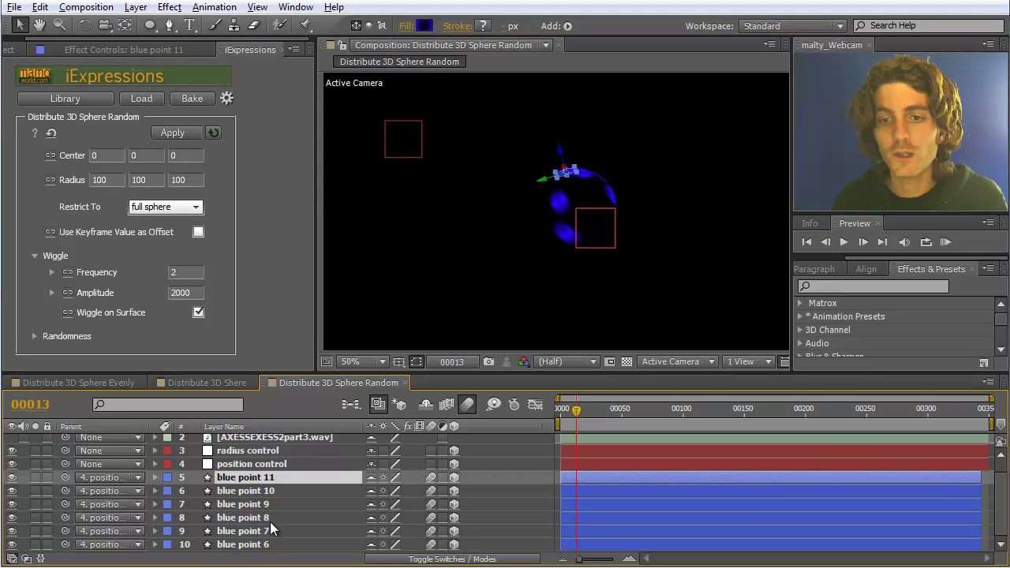
shift+click(255, 544)
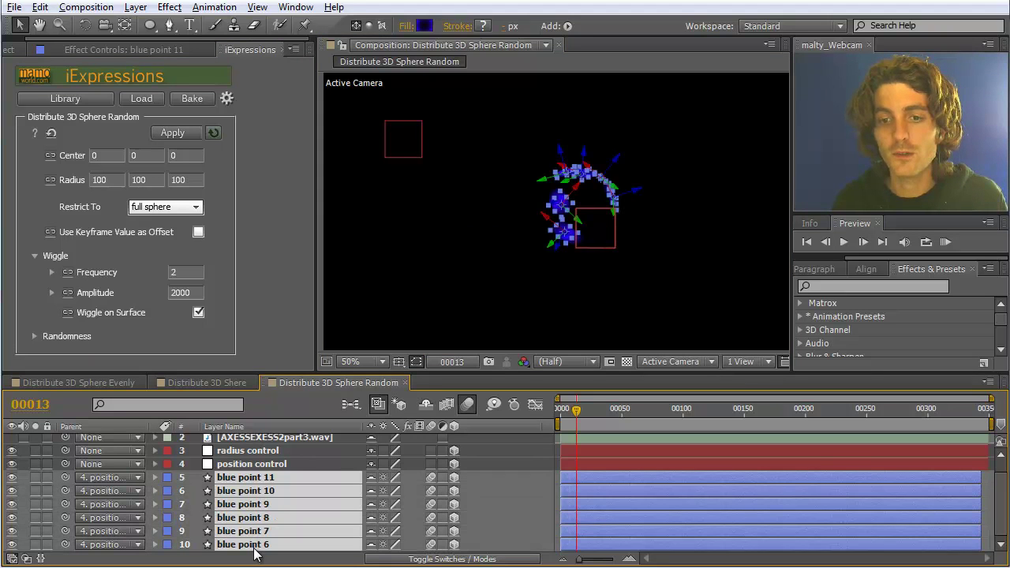
click(185, 272)
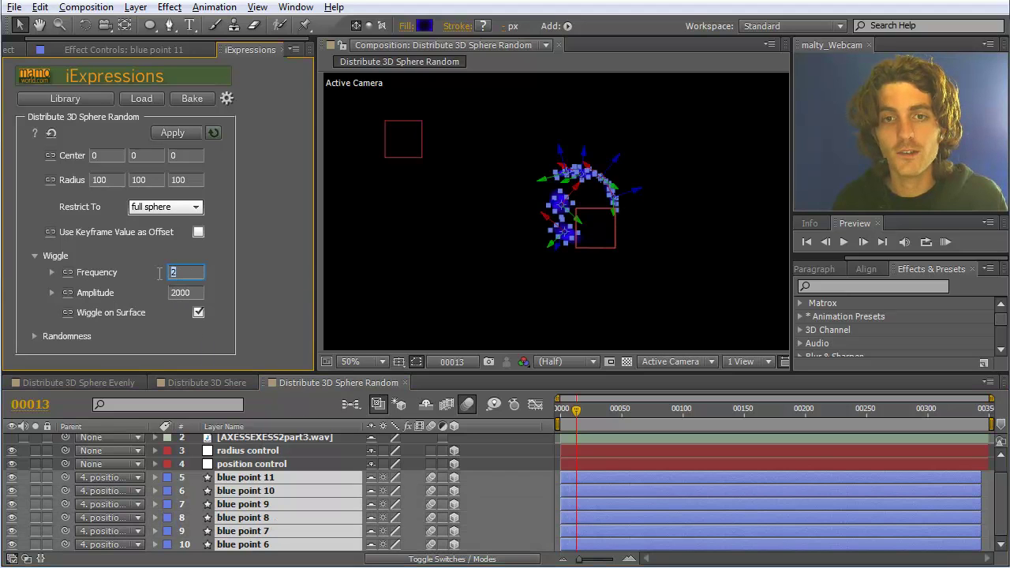
text(10)
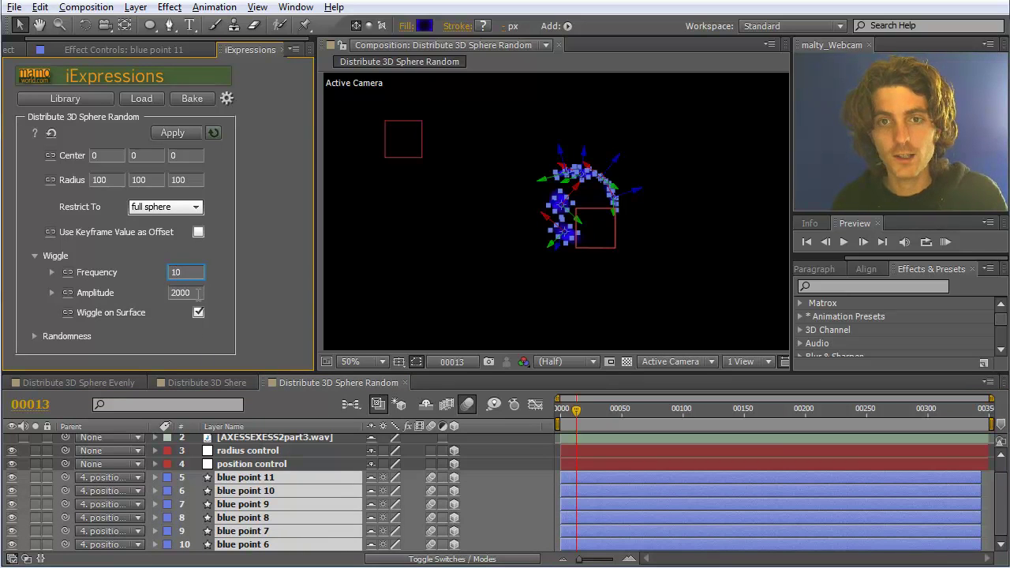
key(Tab)
click(185, 133)
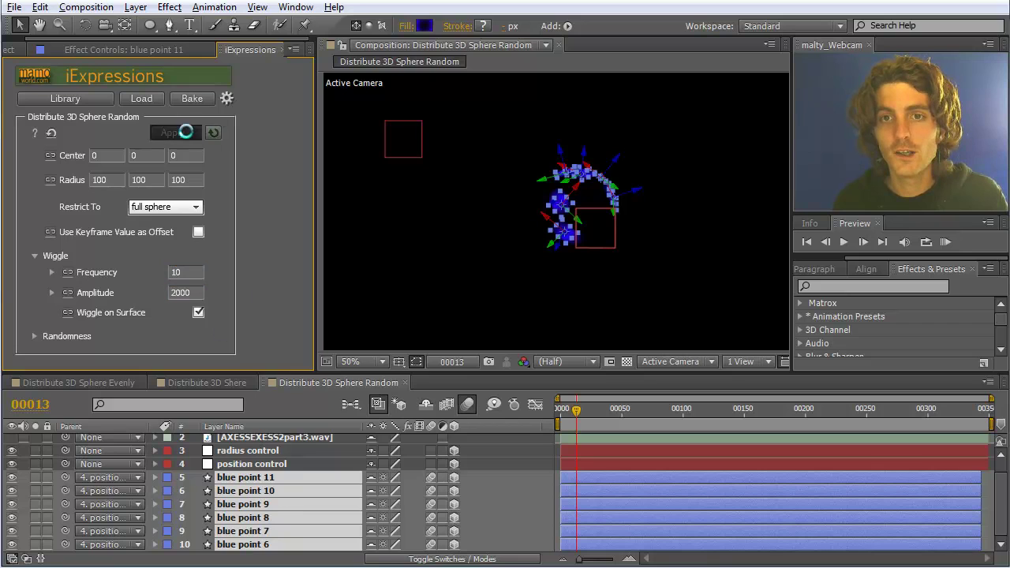
click(428, 263)
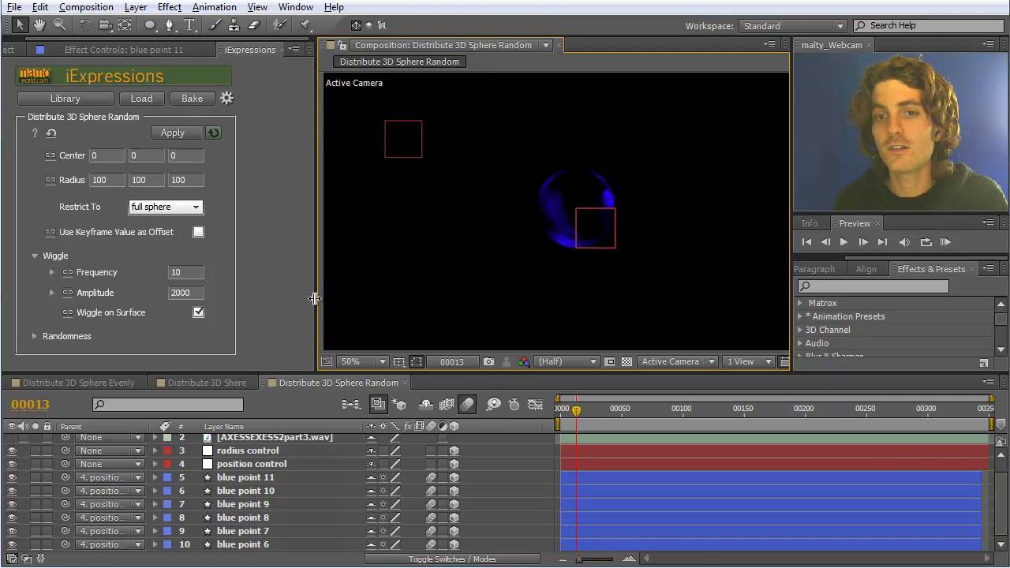
click(948, 245)
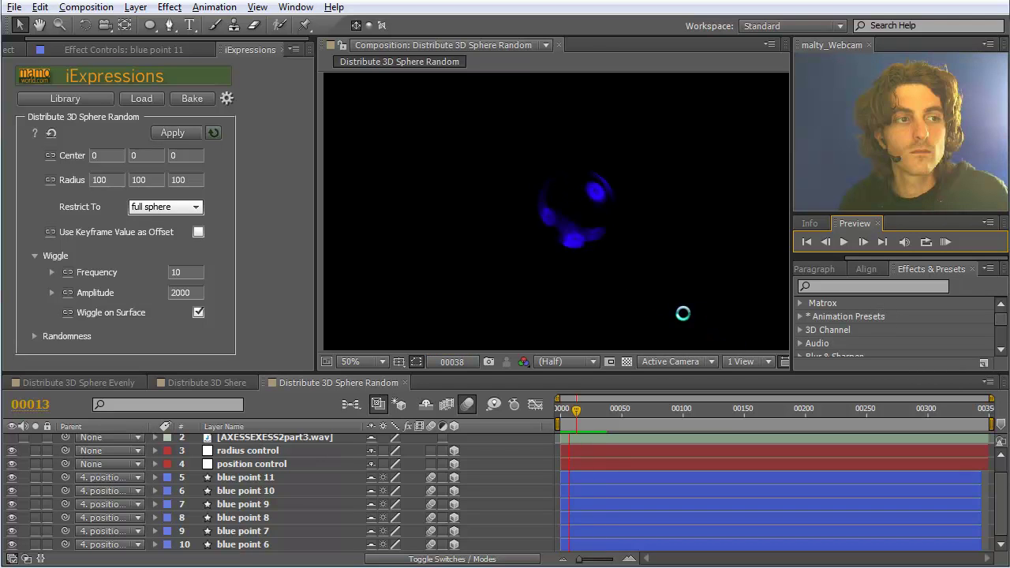
click(703, 294)
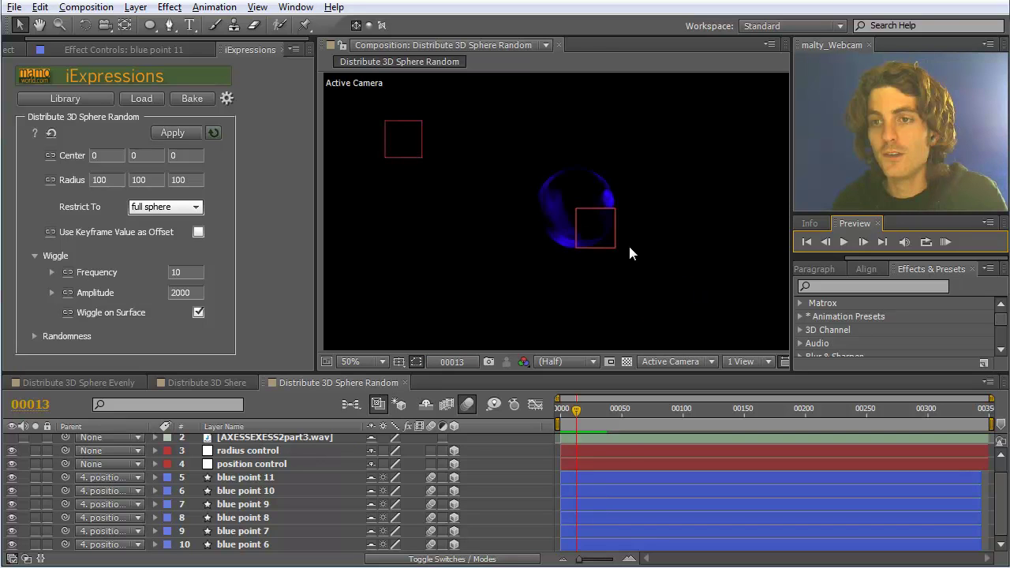
- Scrub from the timeline start to about frame 17 to inspect the blurred wiggling discs
click(559, 411)
drag(558, 413, 581, 409)
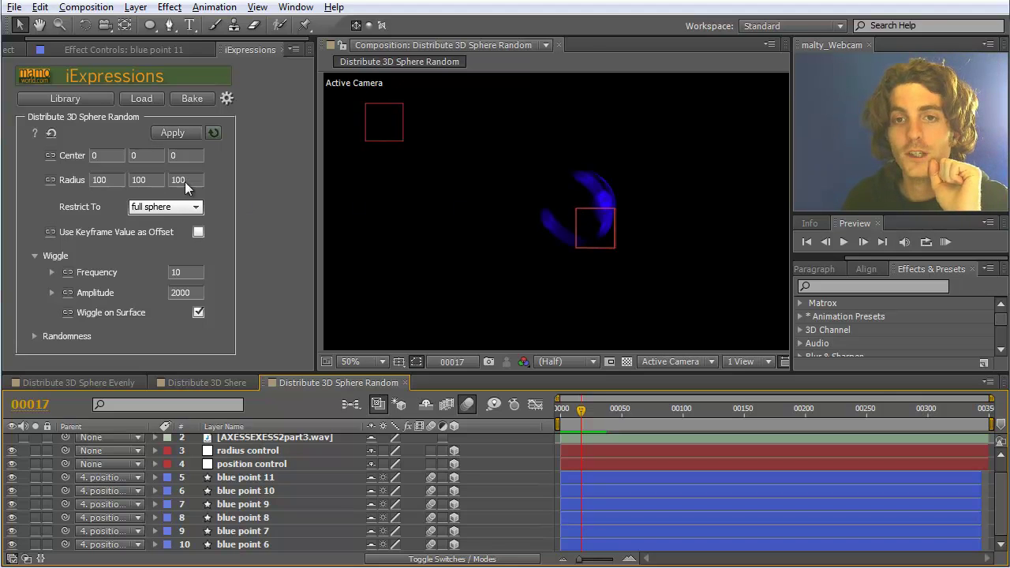
mouse_move(75, 179)
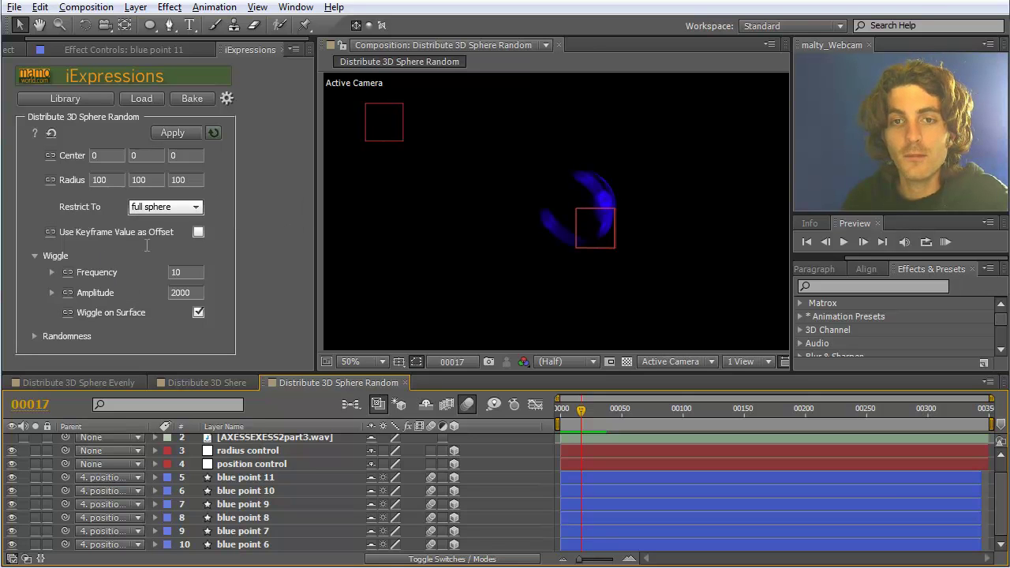
click(195, 208)
click(222, 207)
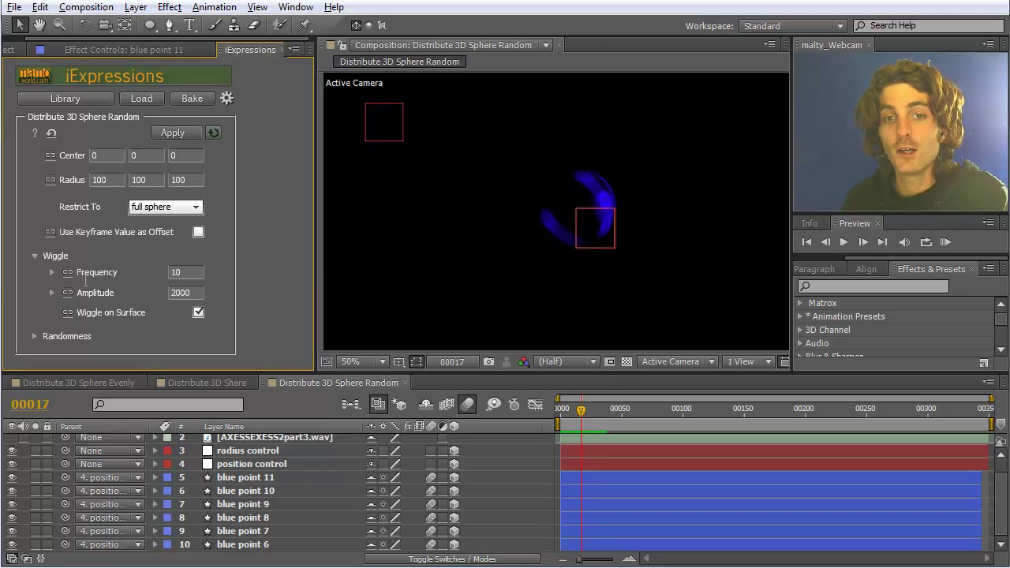
mouse_move(110, 263)
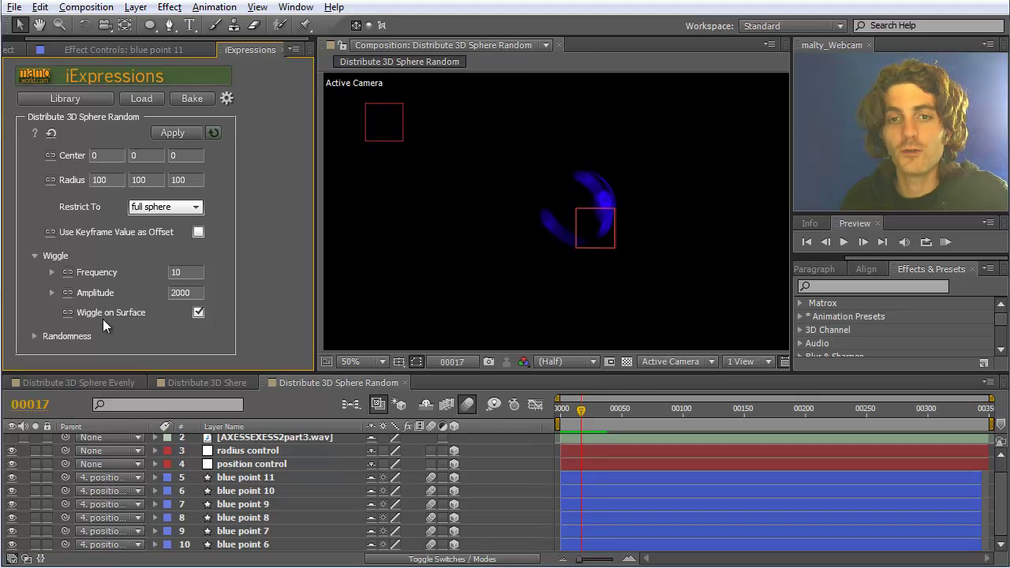
drag(87, 312, 144, 313)
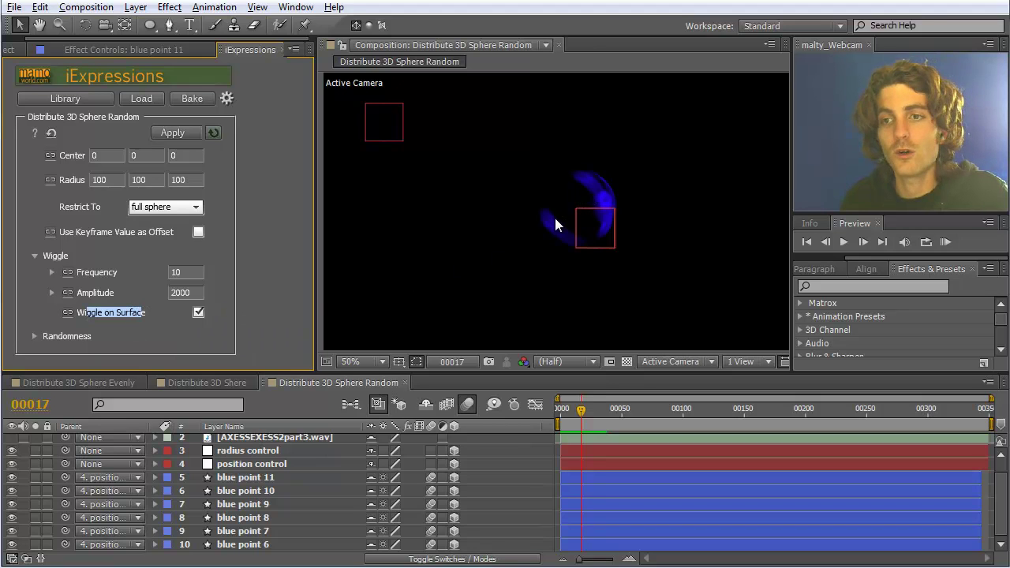